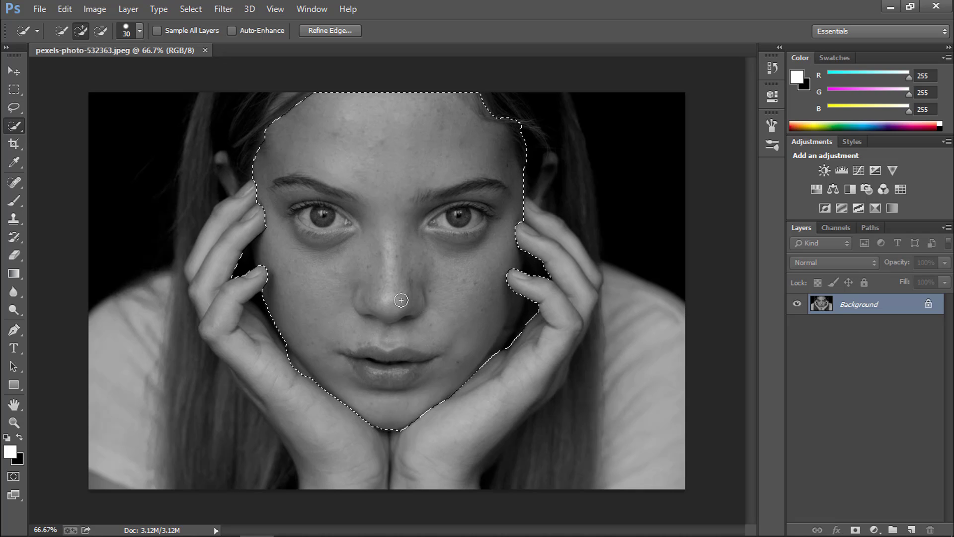
Subtract the dark gap between the right-hand fingers and cheek from the face selection, and add back the over-trimmed jaw edge.
key(ctrl+plus)
scroll(490, 334, up, 3)
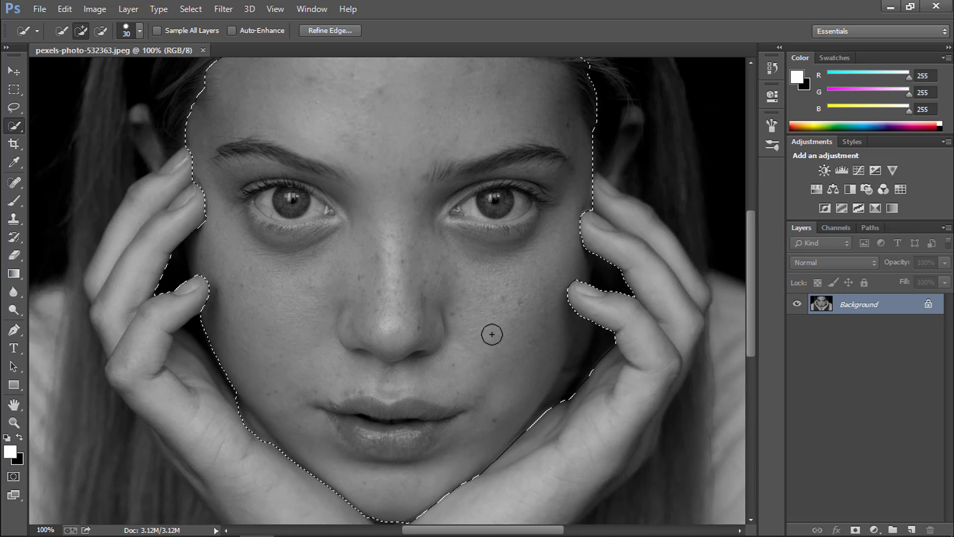
key(alt)
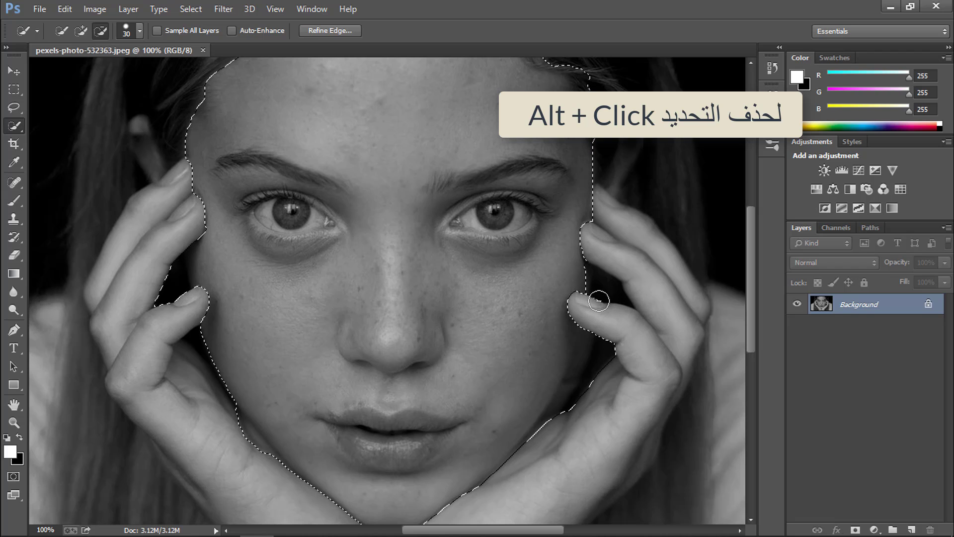
alt+click(607, 345)
alt+click(604, 373)
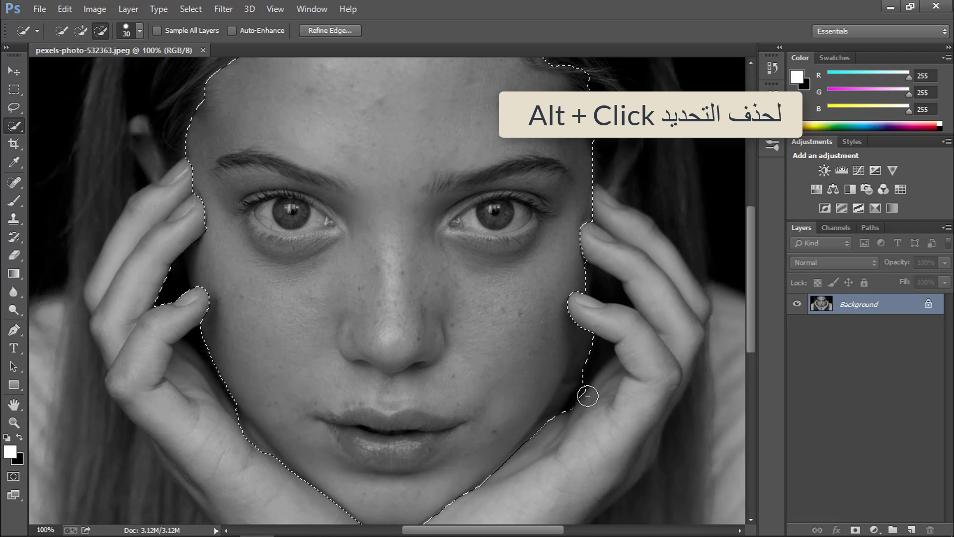
alt+click(574, 419)
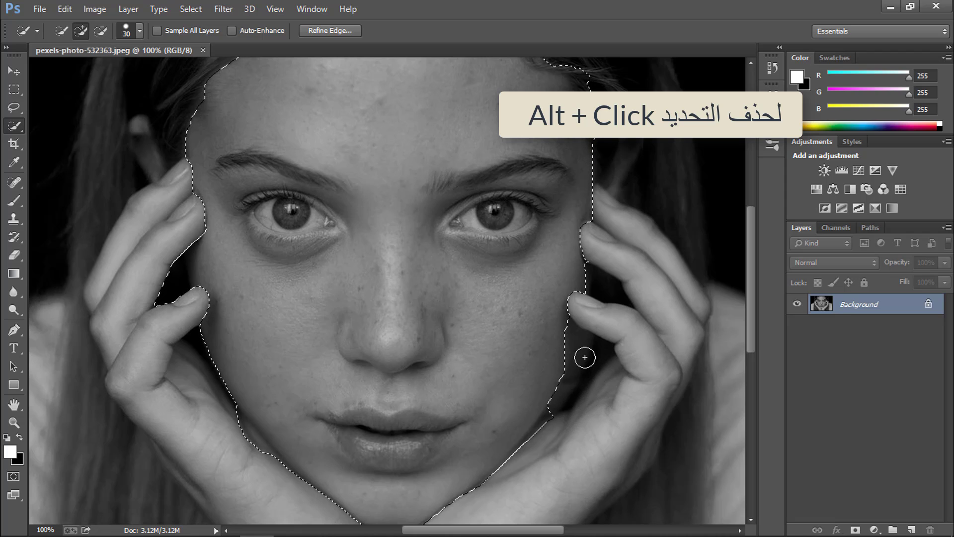
click(562, 385)
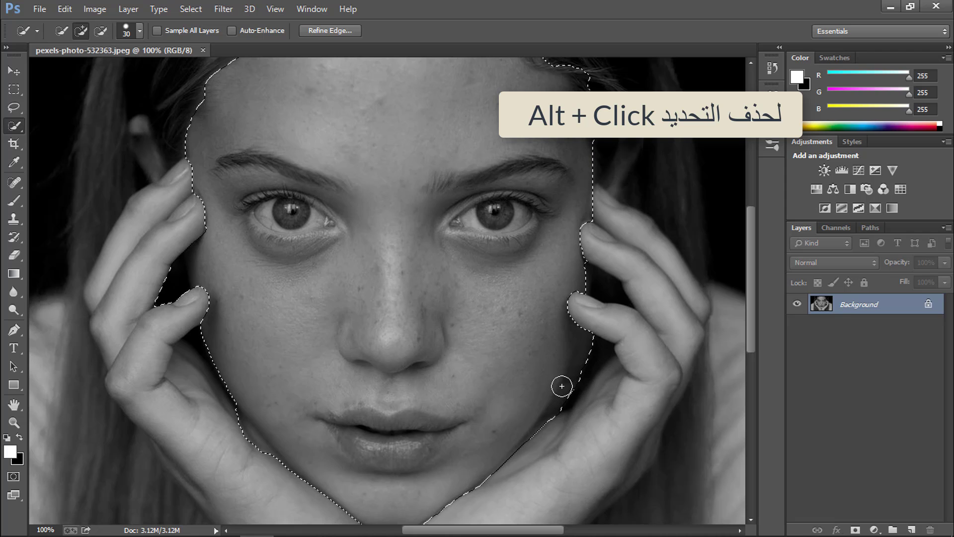
Subtract the dark gap between the left-hand fingers from the face selection and restore the cheek edge beside it.
scroll(476, 375, down, 3)
scroll(289, 409, up, 2)
scroll(209, 387, up, 2)
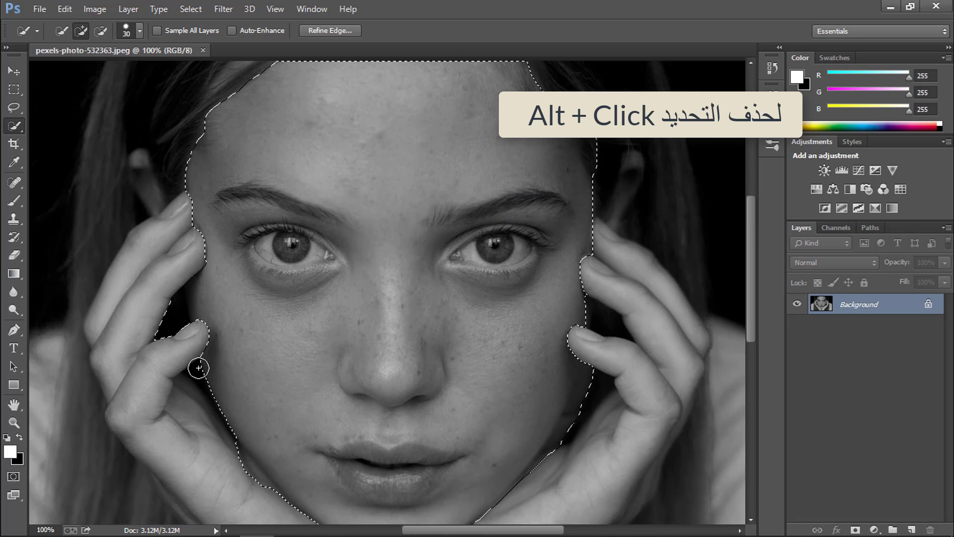
alt+click(170, 352)
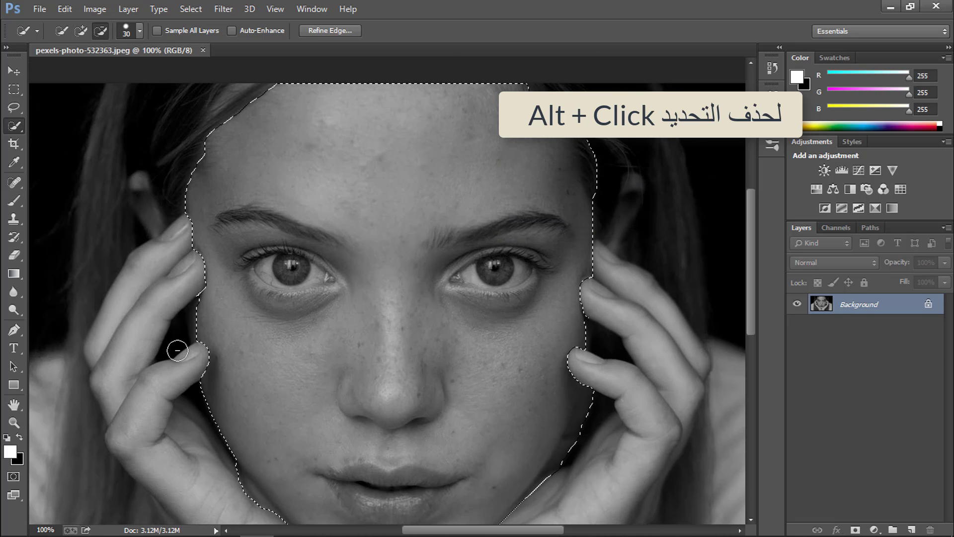
click(195, 341)
alt+click(198, 353)
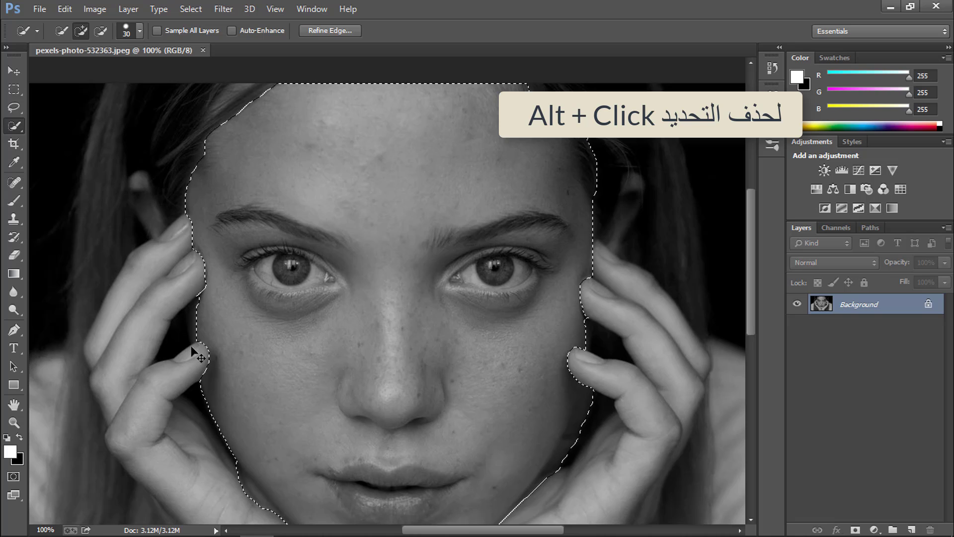
click(200, 328)
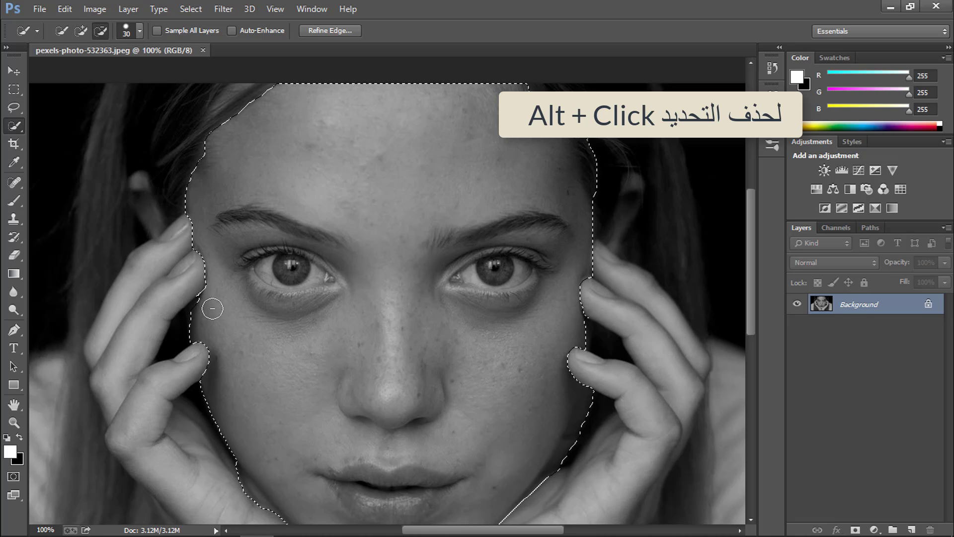
Subtract the hair along the right temple and upper forehead hairline from the face selection.
scroll(213, 305, up, 3)
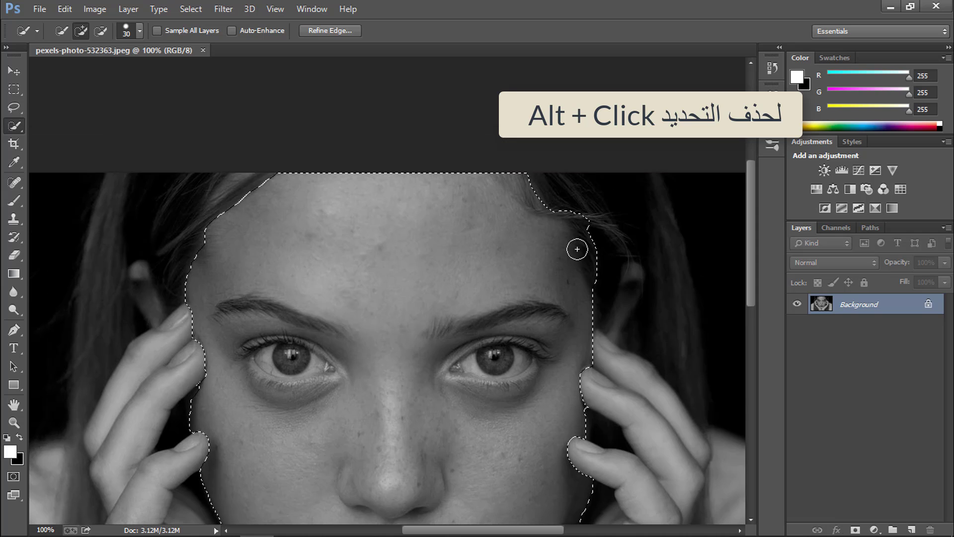
alt+click(601, 273)
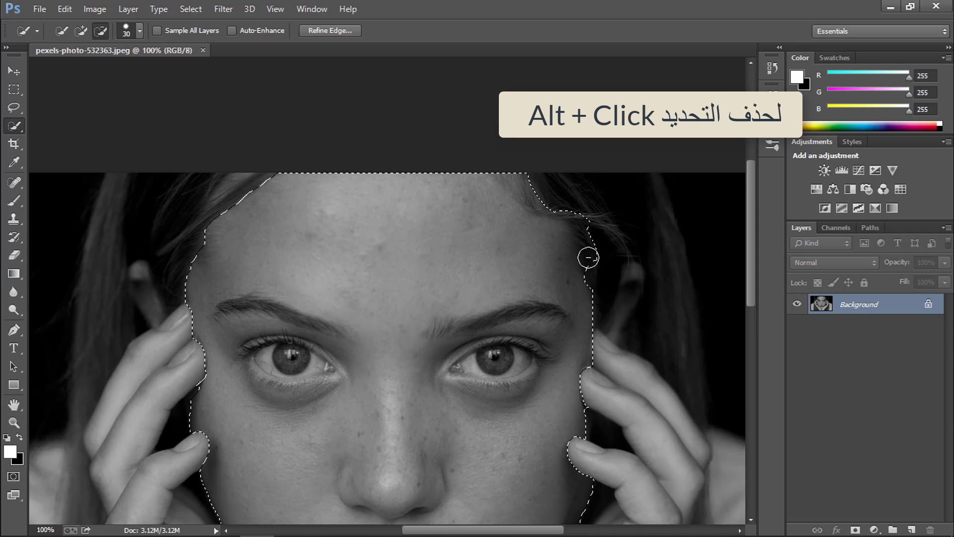
mouse_move(592, 266)
mouse_down()
mouse_move(585, 215)
mouse_move(569, 211)
mouse_move(588, 213)
mouse_move(536, 201)
mouse_move(532, 187)
mouse_up()
Open Refine Edge for the face selection, enable Smart Radius and set the radius to 3.7 px.
scroll(497, 284, down, 2)
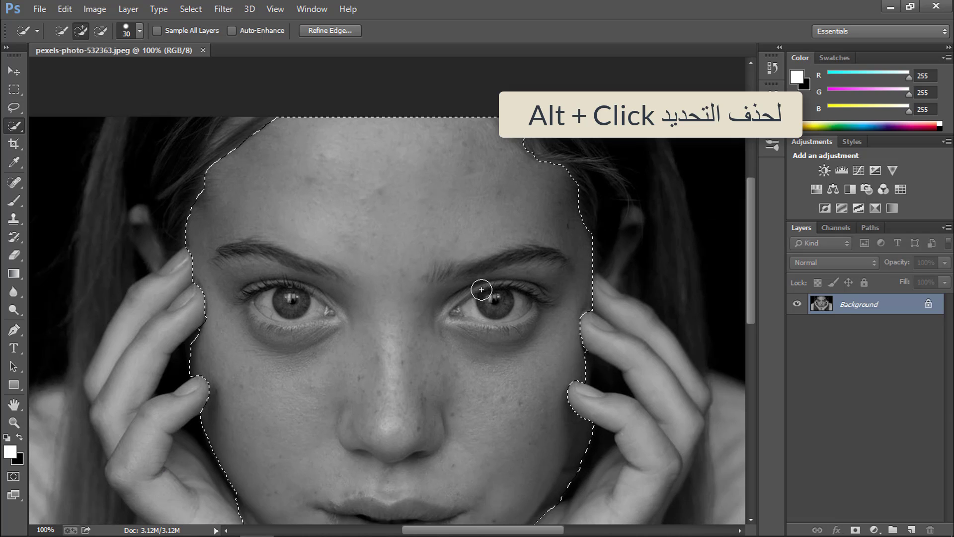
key(ctrl+minus)
key(ctrl+minus)
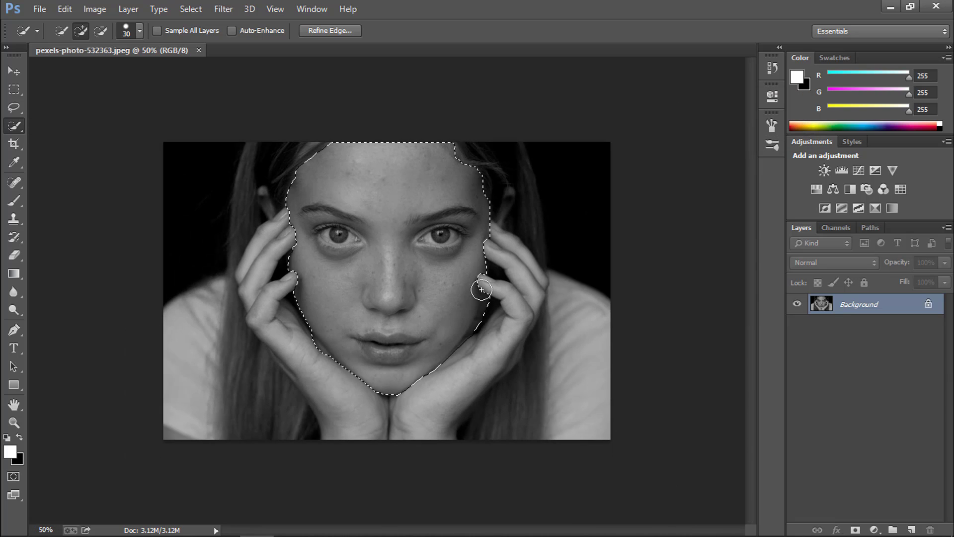
key(ctrl+plus)
key(ctrl+plus)
key(ctrl+minus)
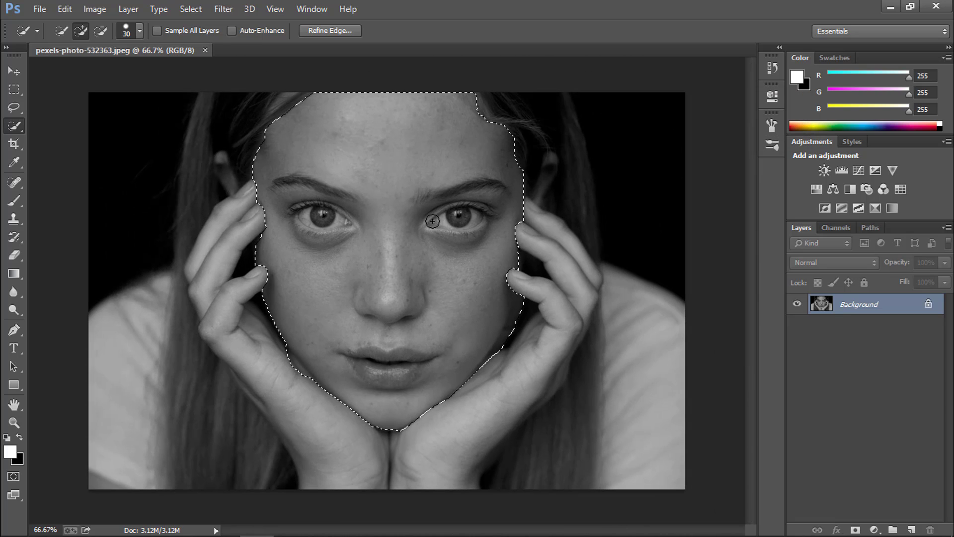
click(341, 29)
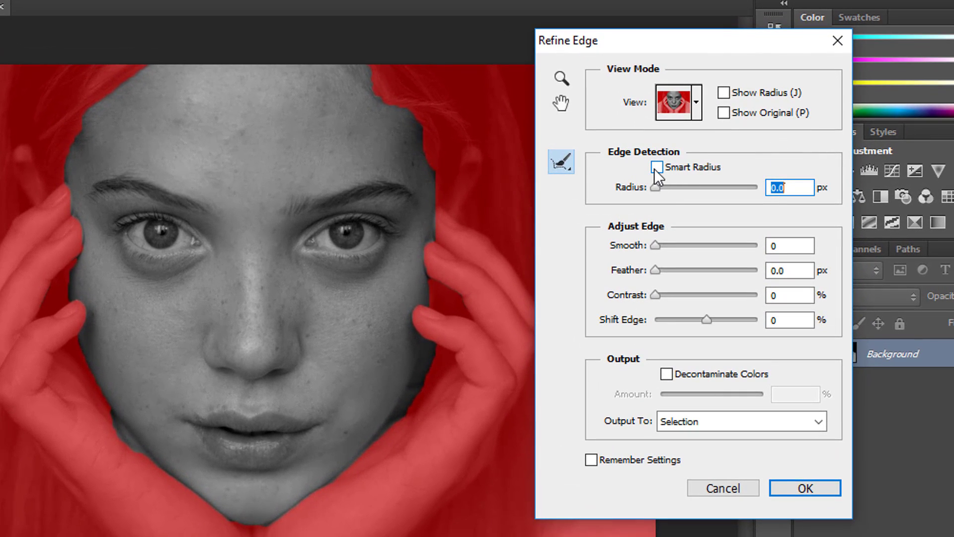
click(656, 168)
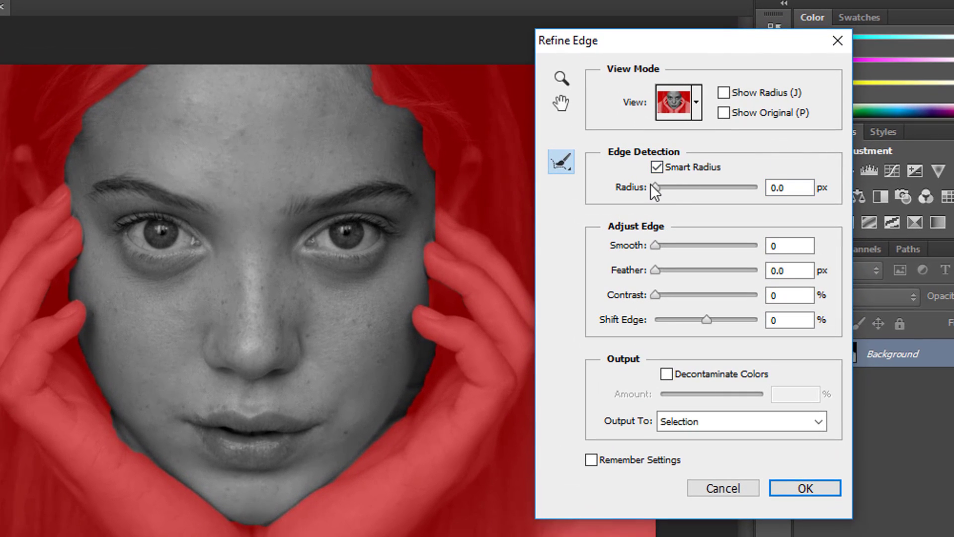
drag(651, 186, 675, 189)
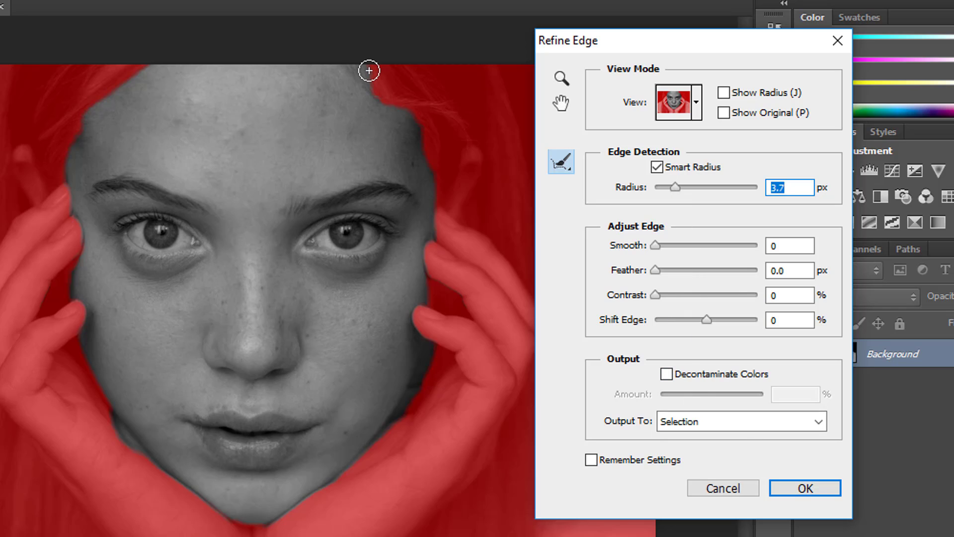
Brush the Refine Radius tool over the hair edges at the right forehead hairline and both temples.
mouse_move(374, 77)
mouse_down()
mouse_move(348, 66)
mouse_move(350, 75)
mouse_up()
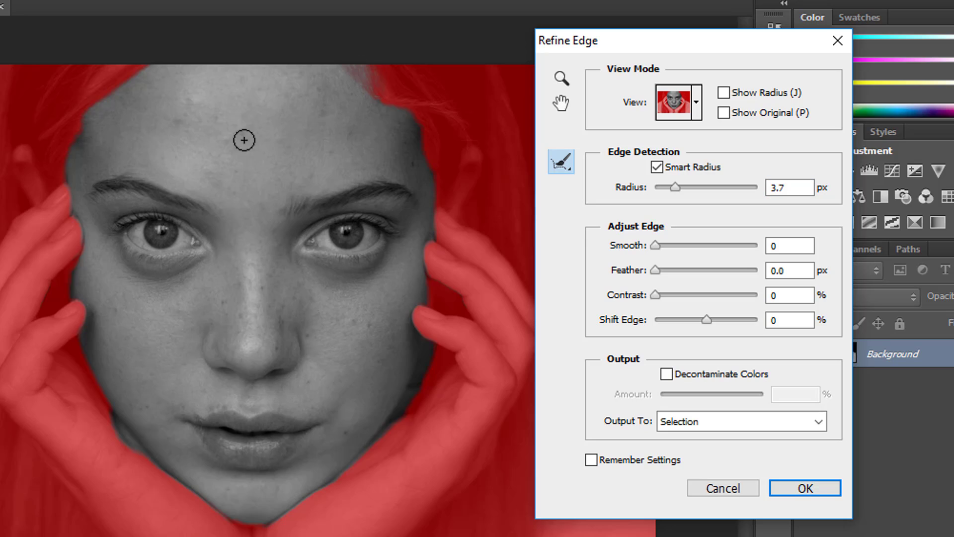
drag(90, 119, 61, 164)
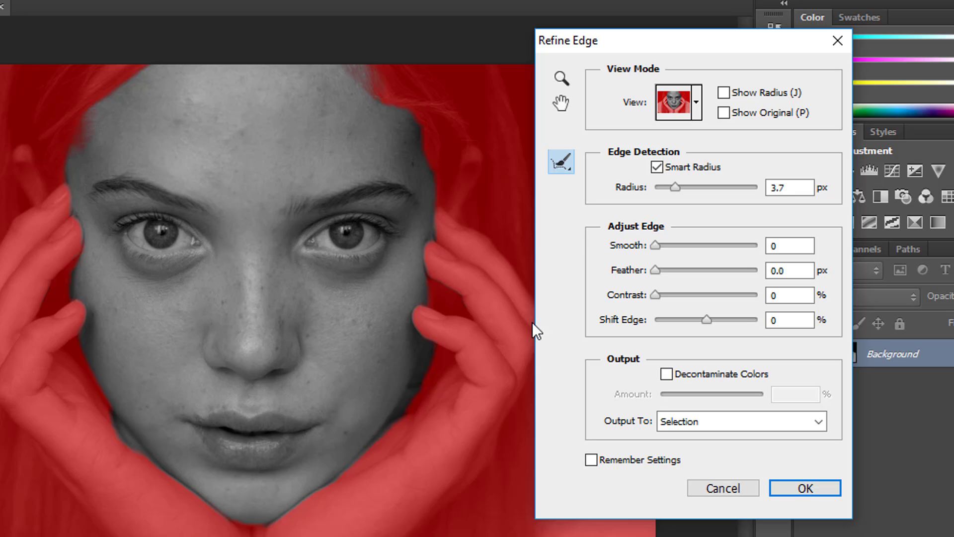
mouse_move(423, 125)
mouse_down()
mouse_move(415, 122)
mouse_move(440, 179)
mouse_up()
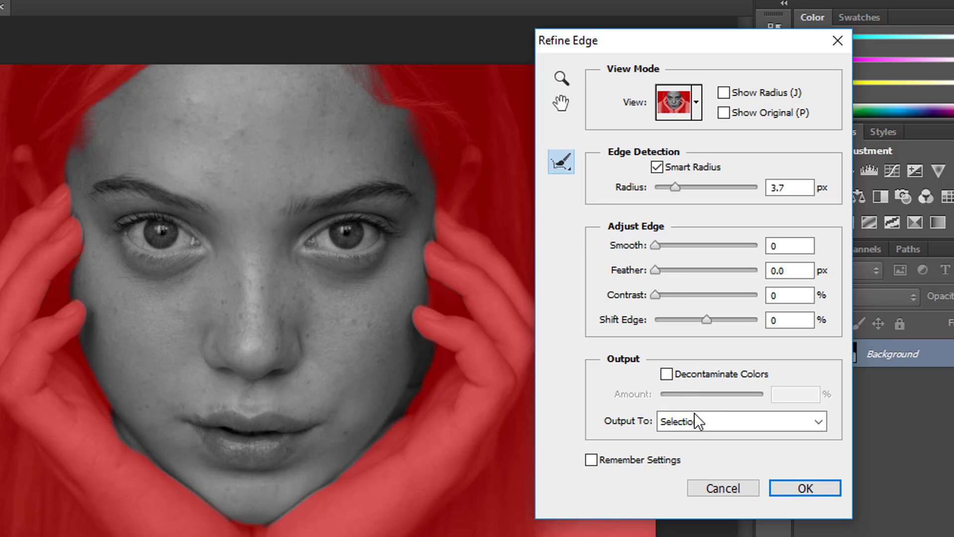
Output the refined selection as New Layer with Layer Mask, and make the original Background layer visible again.
click(816, 421)
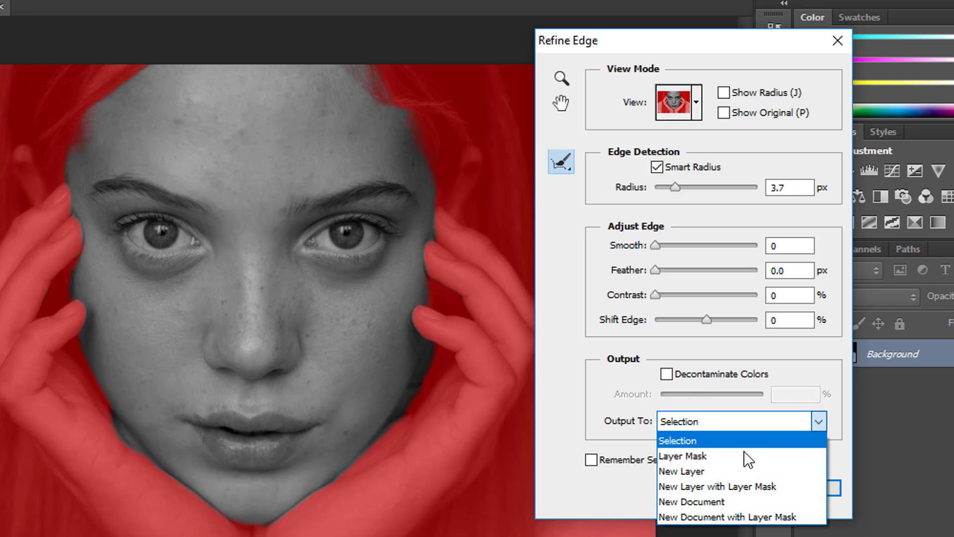
click(724, 487)
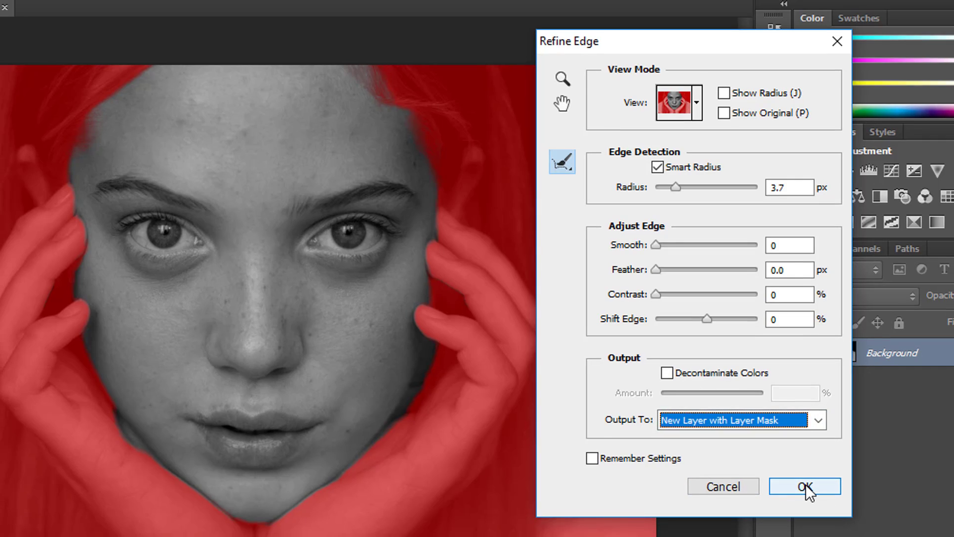
click(805, 486)
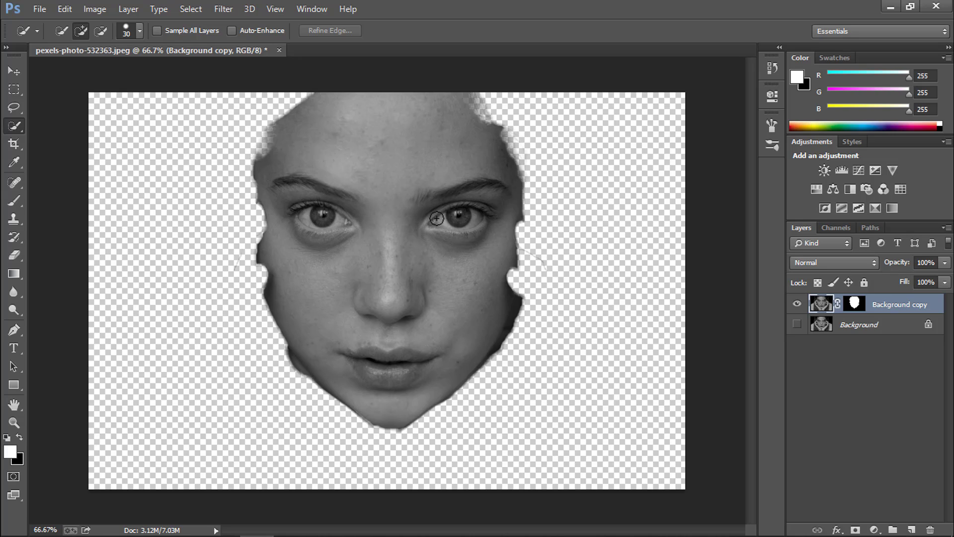
click(797, 325)
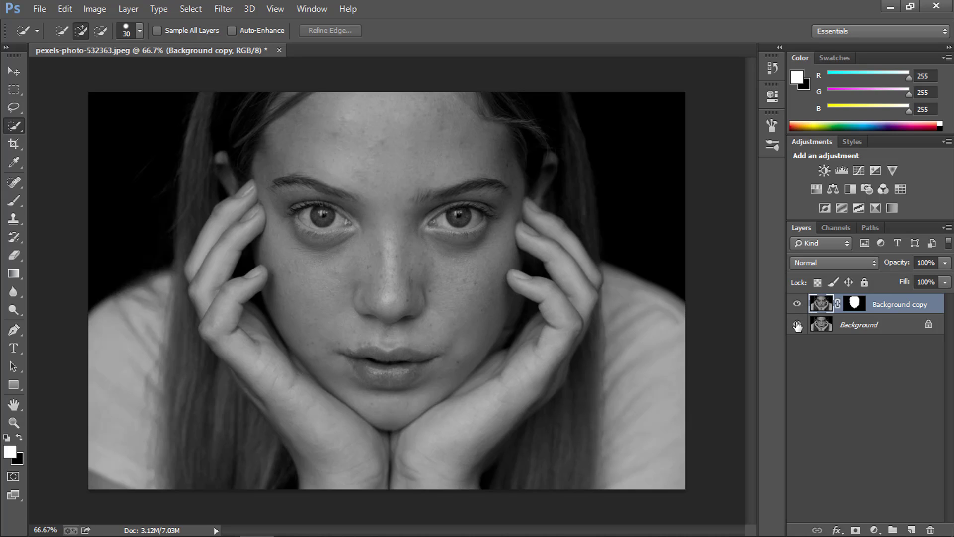
Target the image of the Background copy layer instead of its mask and open the Surface Blur filter.
click(853, 304)
click(812, 310)
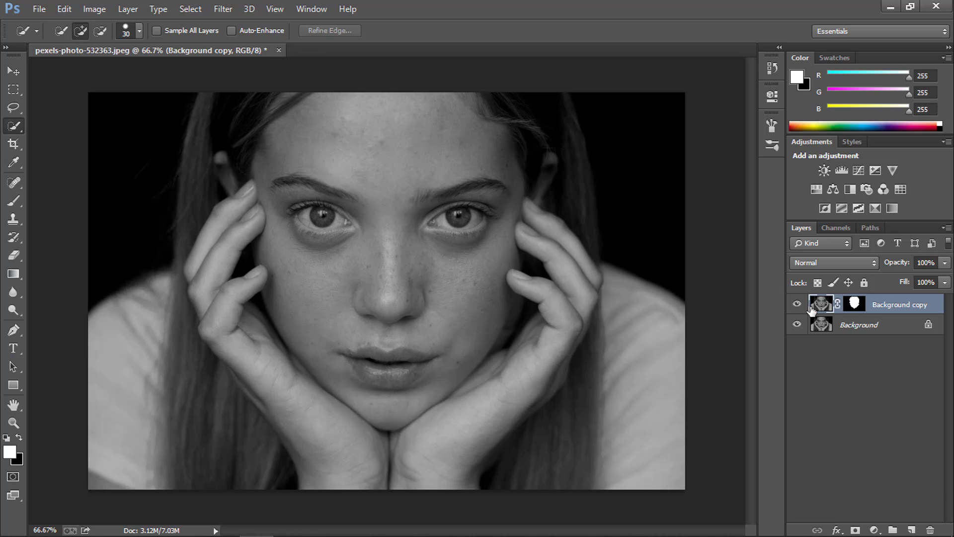
click(210, 8)
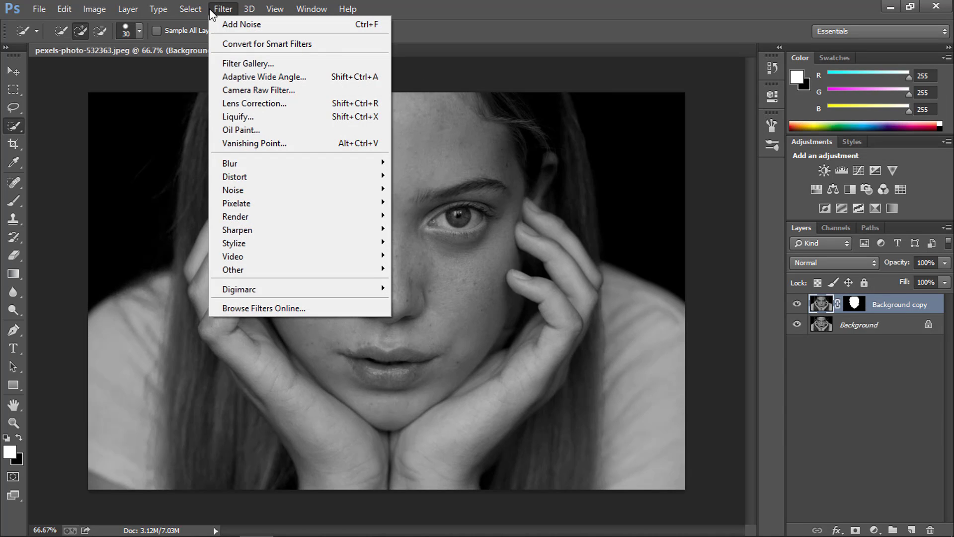
mouse_move(200, 5)
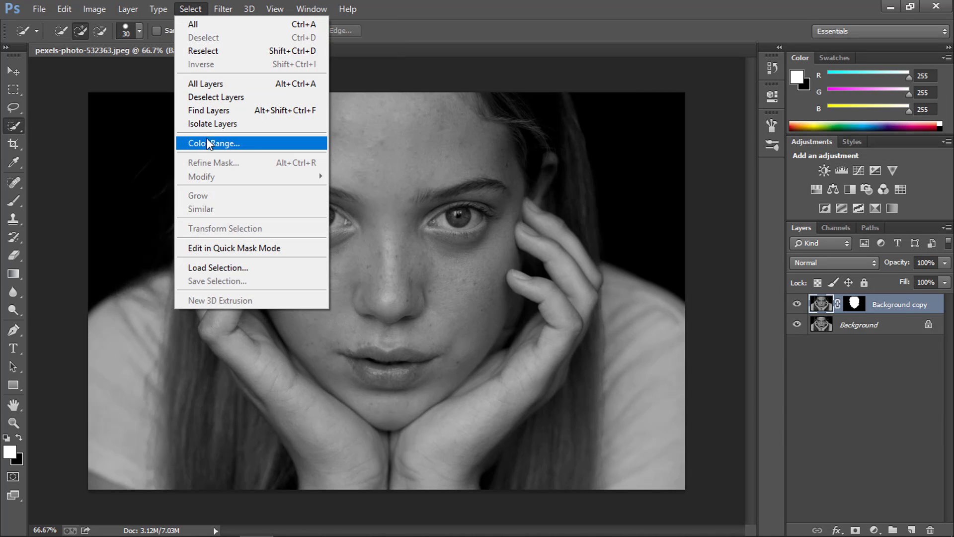
mouse_move(305, 167)
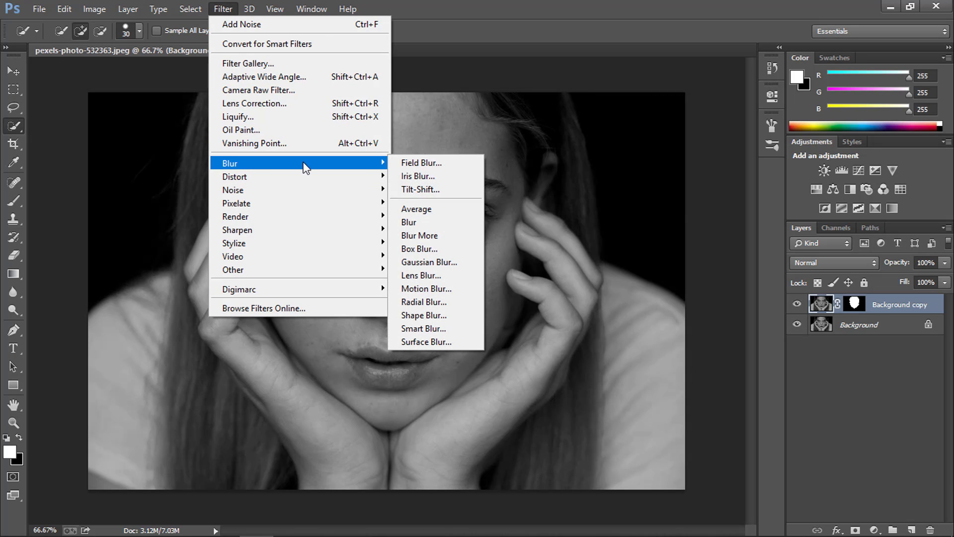
click(424, 341)
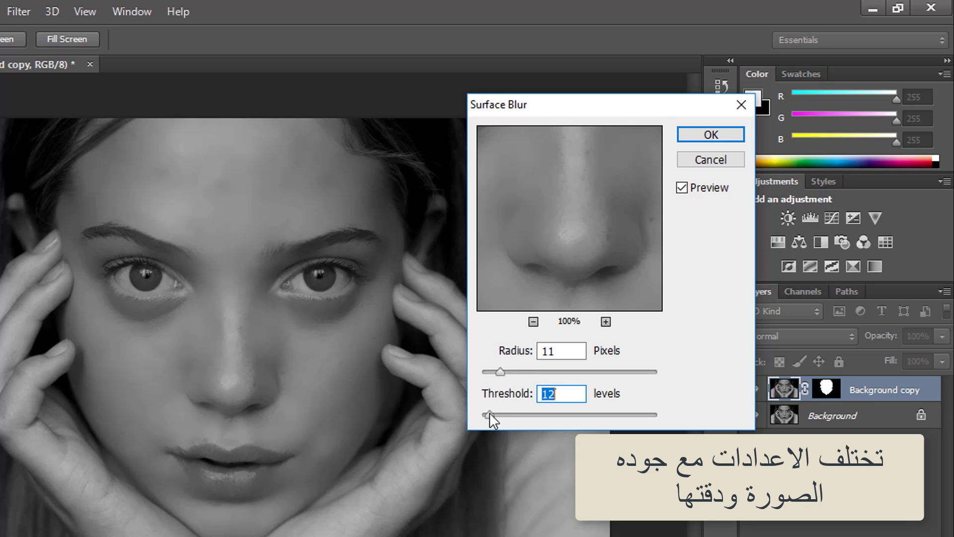
Apply the Surface Blur with a radius of 11 pixels and a threshold of 12 levels.
double_click(549, 352)
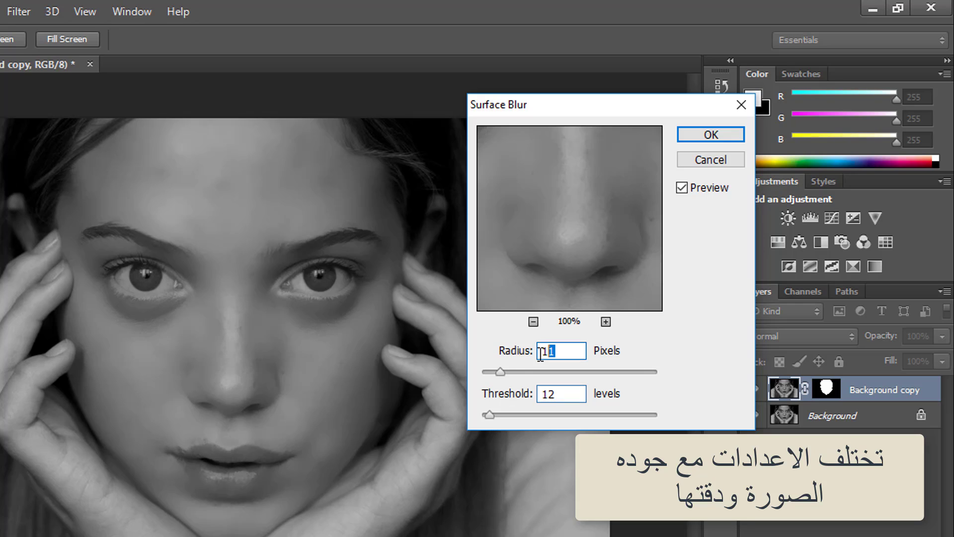
text(10)
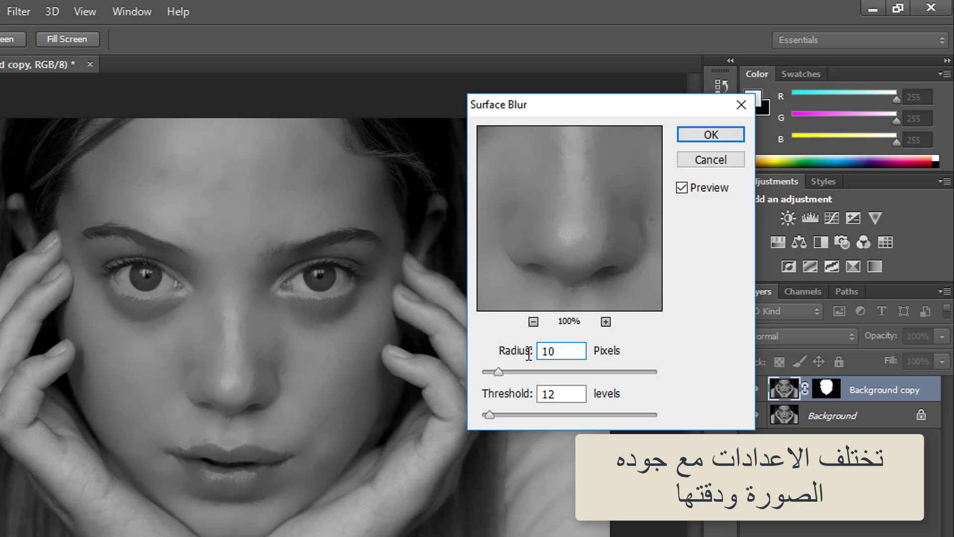
key(BackSpace)
text(9)
text(12)
key(BackSpace)
text(11)
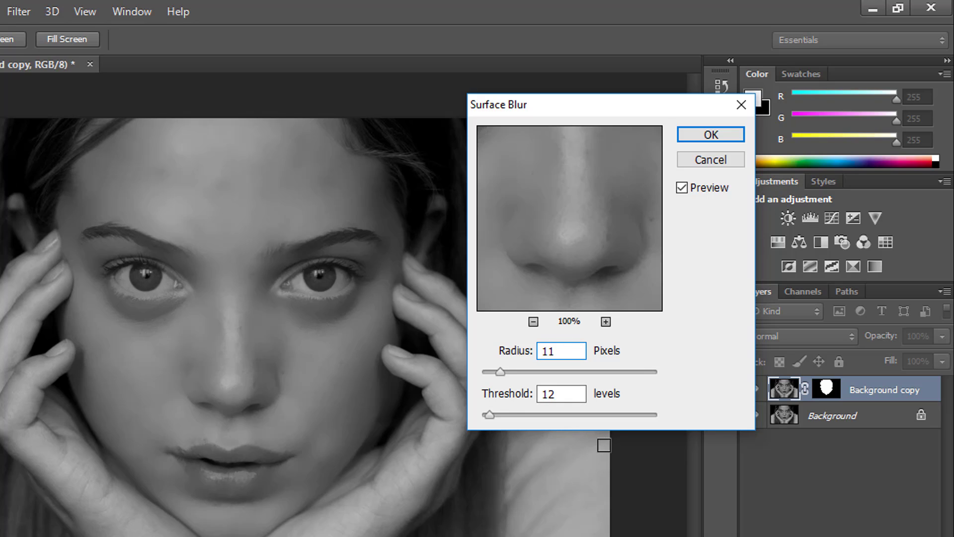
click(715, 140)
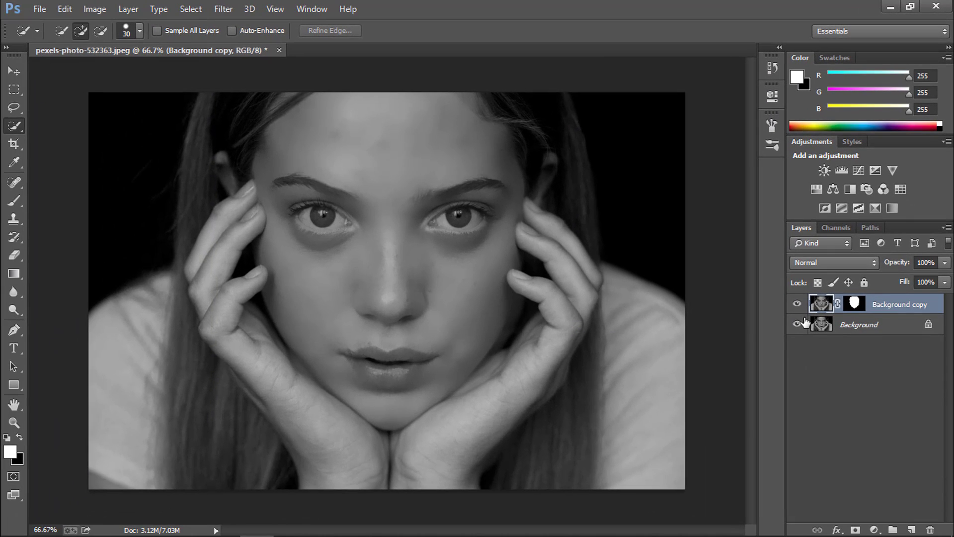
Target the Background copy layer's mask and set up the Eraser with a soft 30 px brush.
click(850, 308)
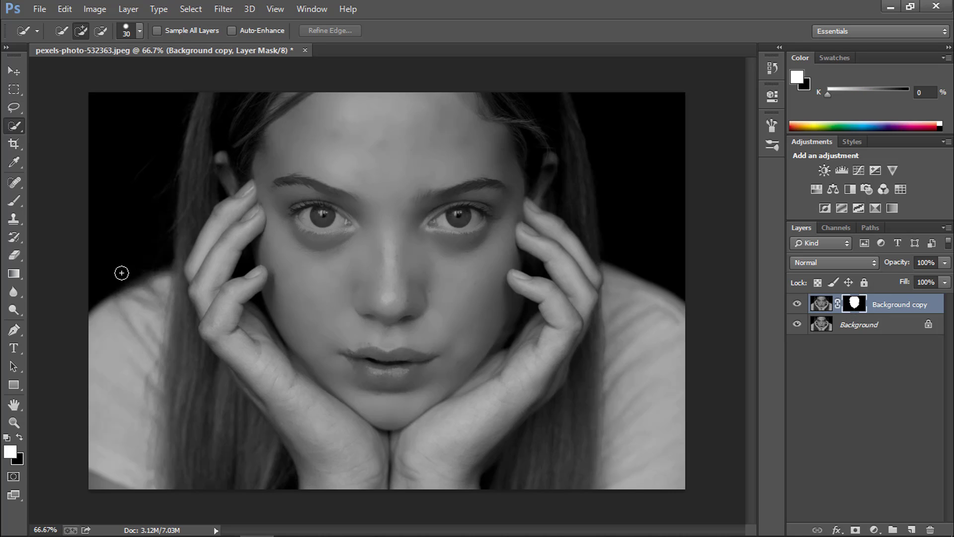
key(b)
key(ctrl+1)
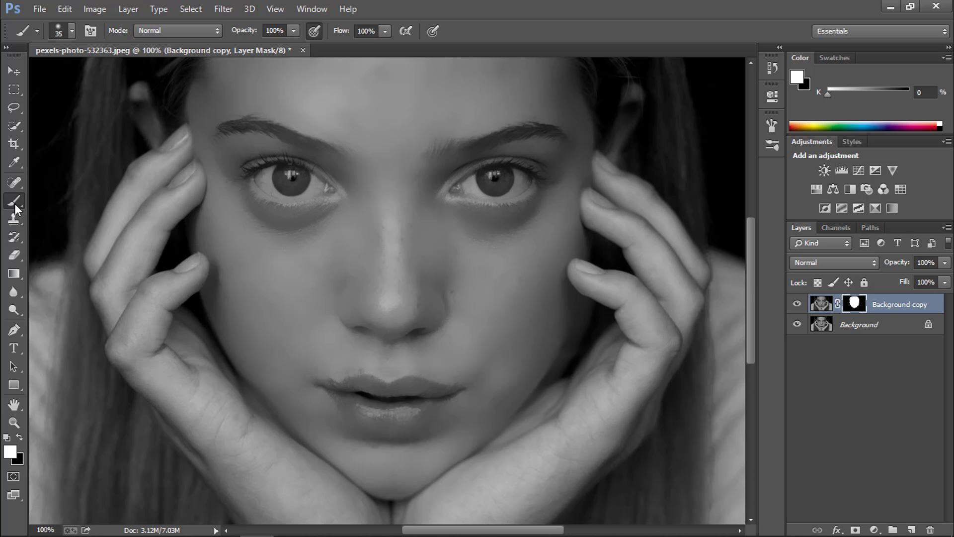
click(16, 255)
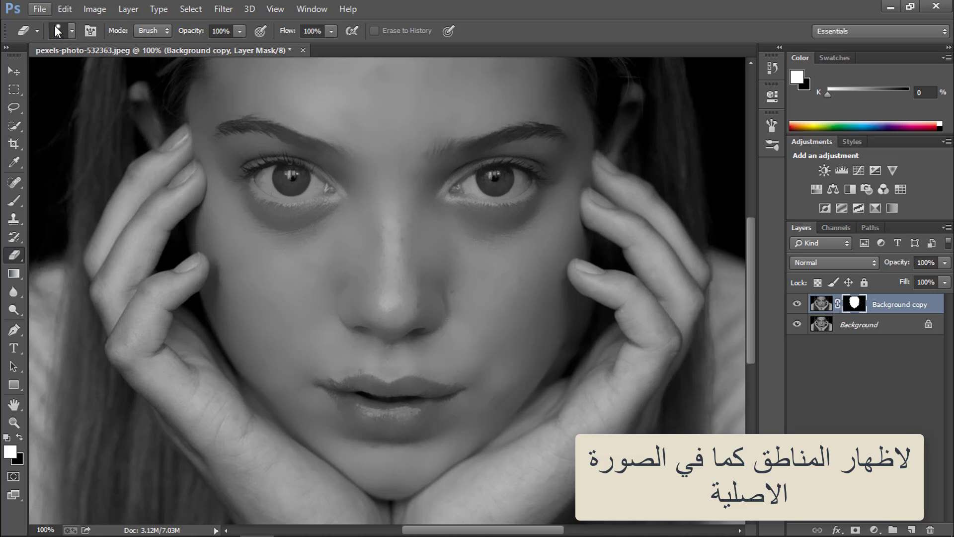
click(73, 31)
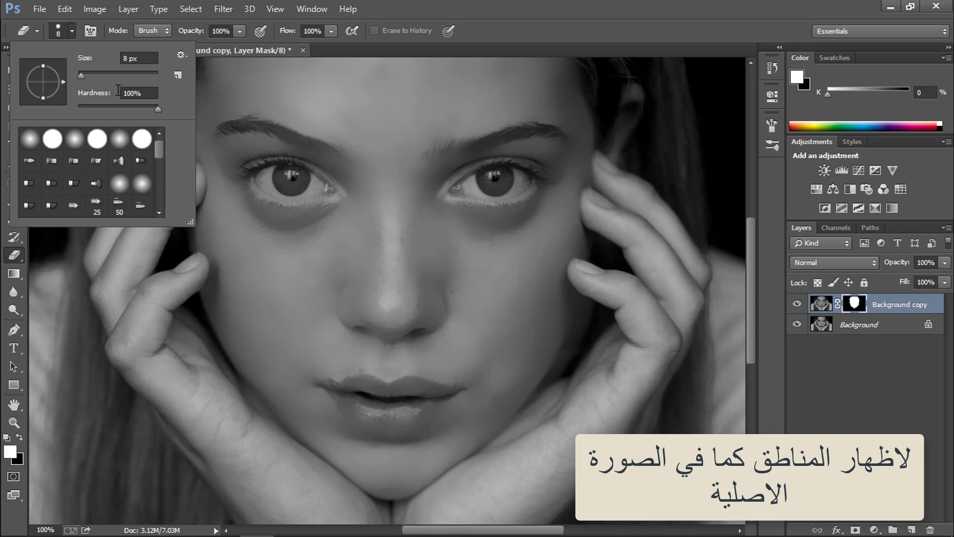
click(73, 31)
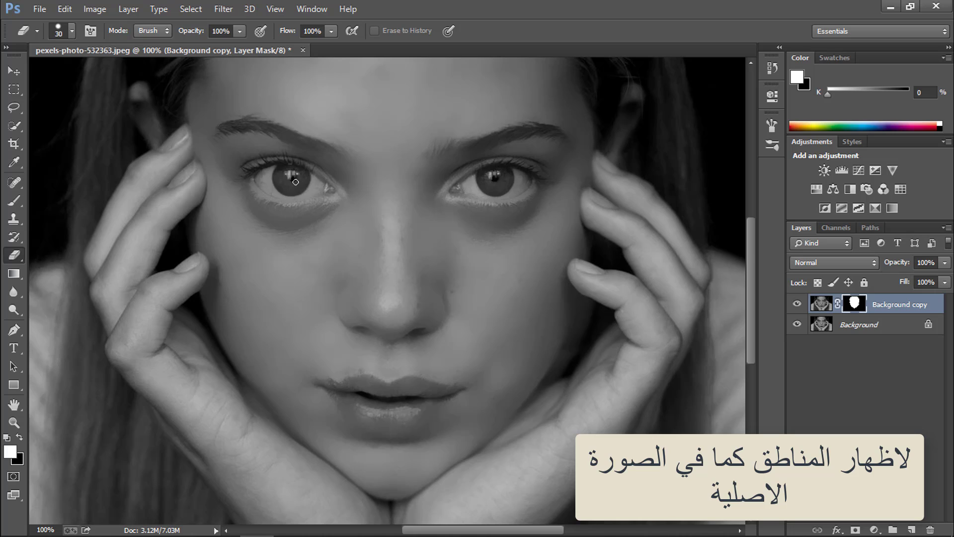
Erase the smoothing mask over both eyes with a 35 px brush and over the eyebrows with a 20 px brush.
key(bracketright)
mouse_move(283, 191)
mouse_down()
mouse_move(316, 183)
mouse_move(276, 175)
mouse_move(283, 162)
mouse_move(249, 171)
mouse_move(252, 187)
mouse_move(268, 195)
mouse_move(321, 195)
mouse_move(325, 183)
mouse_move(302, 170)
mouse_move(327, 161)
mouse_up()
mouse_move(461, 184)
mouse_down()
mouse_move(455, 198)
mouse_move(484, 168)
mouse_move(527, 168)
mouse_move(531, 185)
mouse_move(497, 196)
mouse_move(454, 197)
mouse_move(515, 183)
mouse_move(478, 176)
mouse_move(464, 181)
mouse_move(511, 165)
mouse_move(539, 170)
mouse_move(511, 203)
mouse_up()
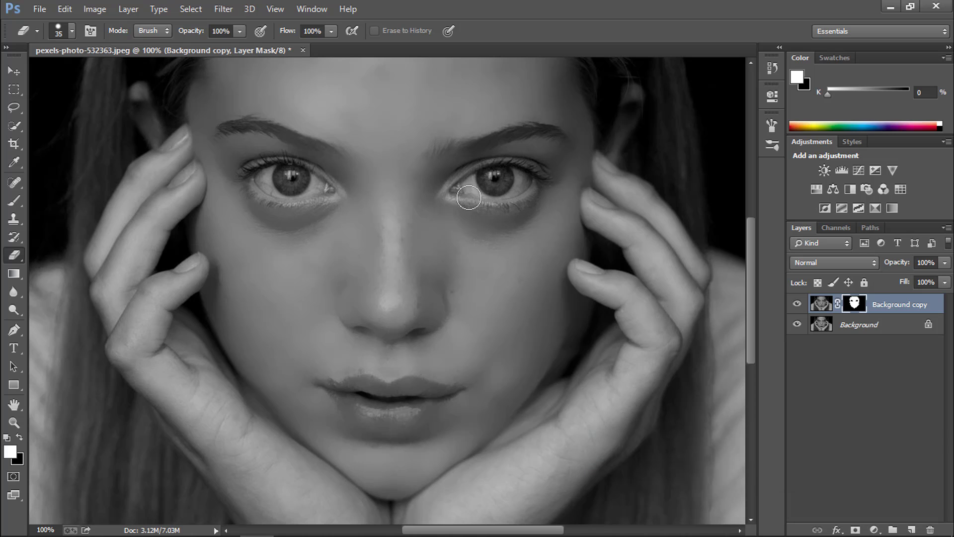
mouse_move(270, 200)
mouse_down()
mouse_move(245, 177)
mouse_move(263, 163)
mouse_move(318, 167)
mouse_up()
key(bracketleft)
key(bracketleft)
Erase the smoothing mask over the upper and lower lips, using 20 px and 30 px brush sizes.
scroll(445, 240, down, 5)
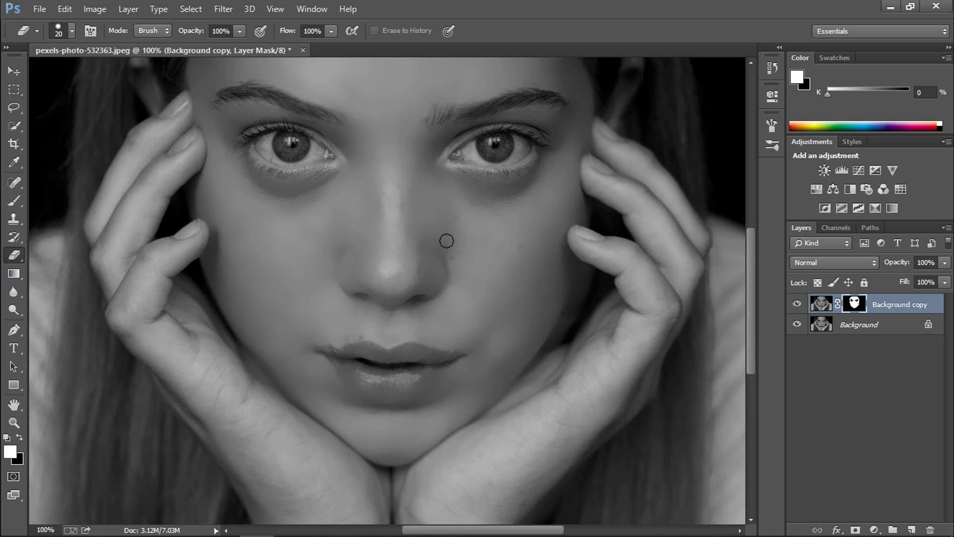
scroll(409, 308, up, 2)
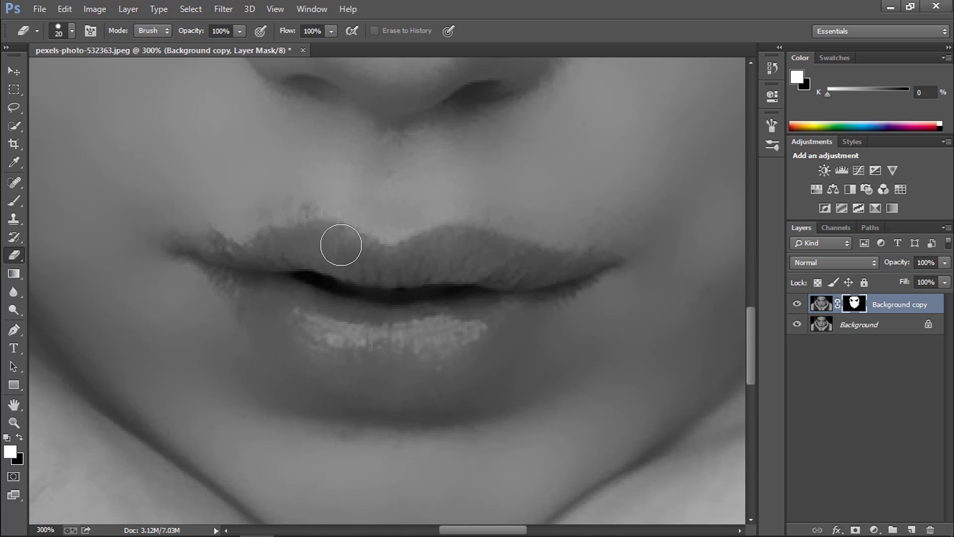
mouse_move(509, 281)
mouse_down()
mouse_move(530, 286)
mouse_move(493, 315)
mouse_move(437, 327)
mouse_move(534, 298)
mouse_move(484, 338)
mouse_up()
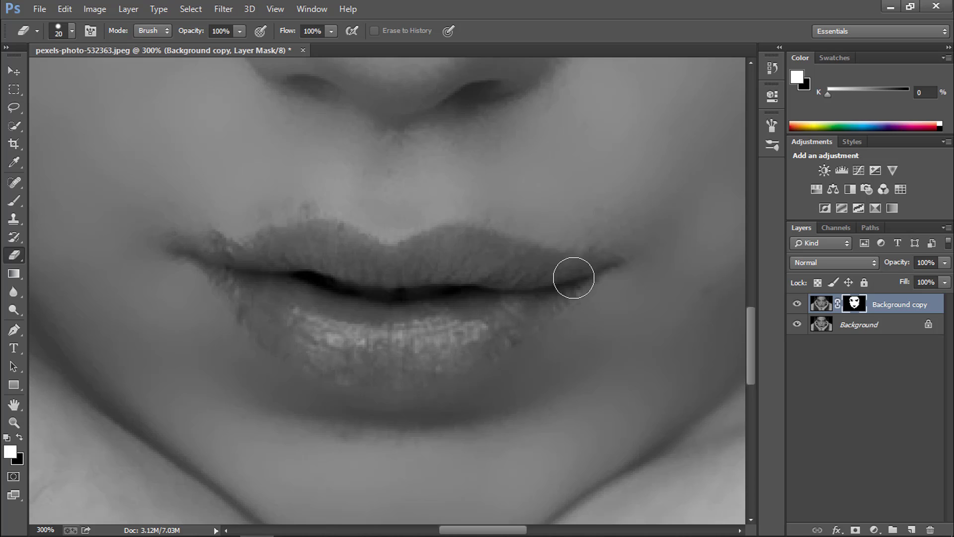
key(bracketleft)
key(bracketright)
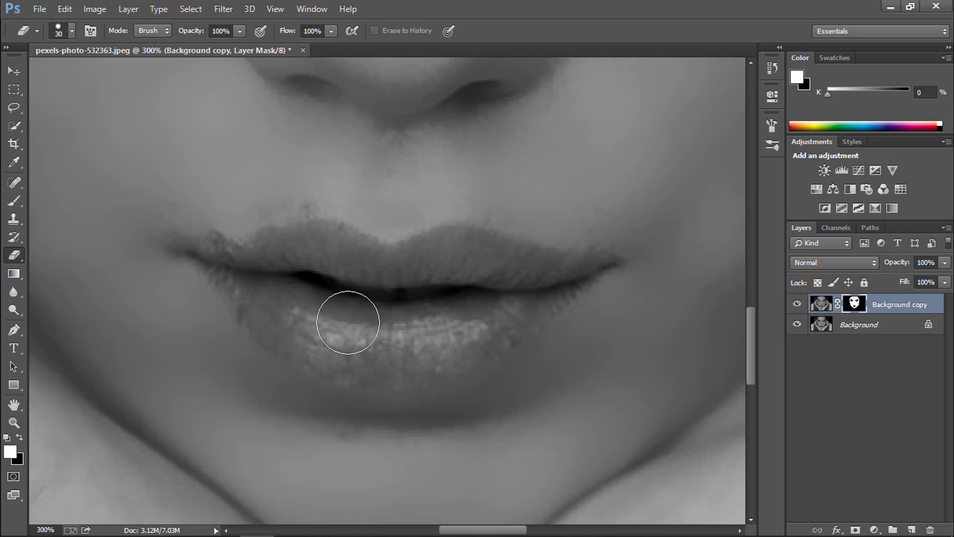
Hide and show the Background copy layer to compare the smoothed face with the original.
key(ctrl+minus)
key(ctrl+minus)
key(ctrl+minus)
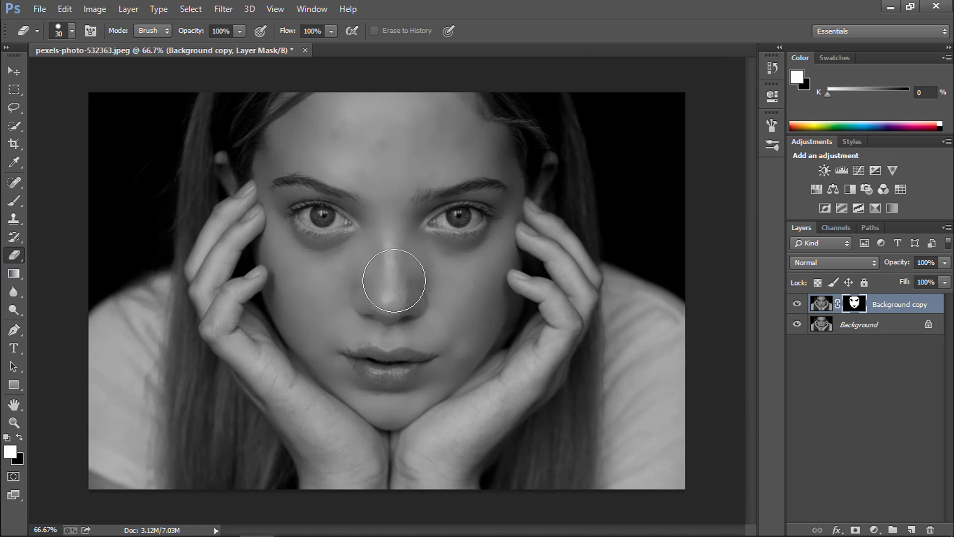
click(797, 304)
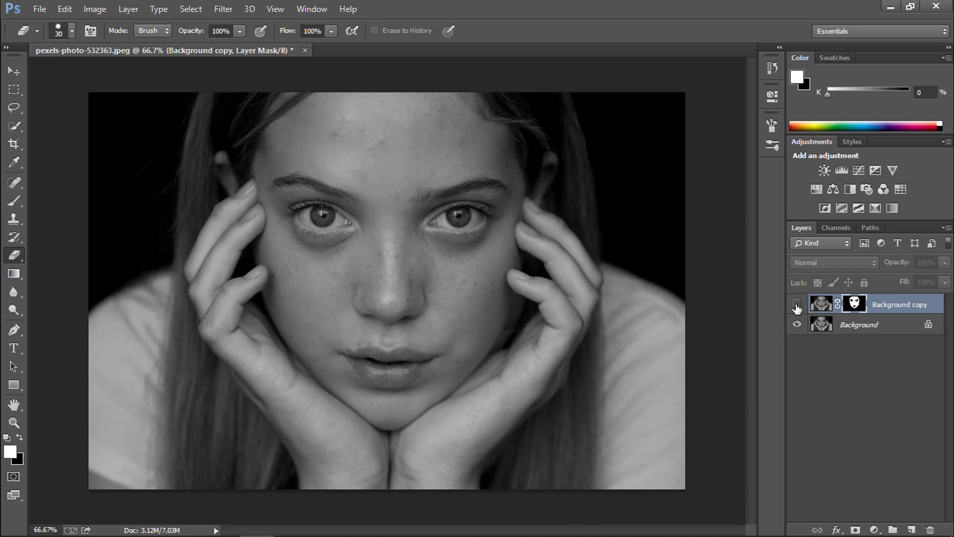
click(797, 305)
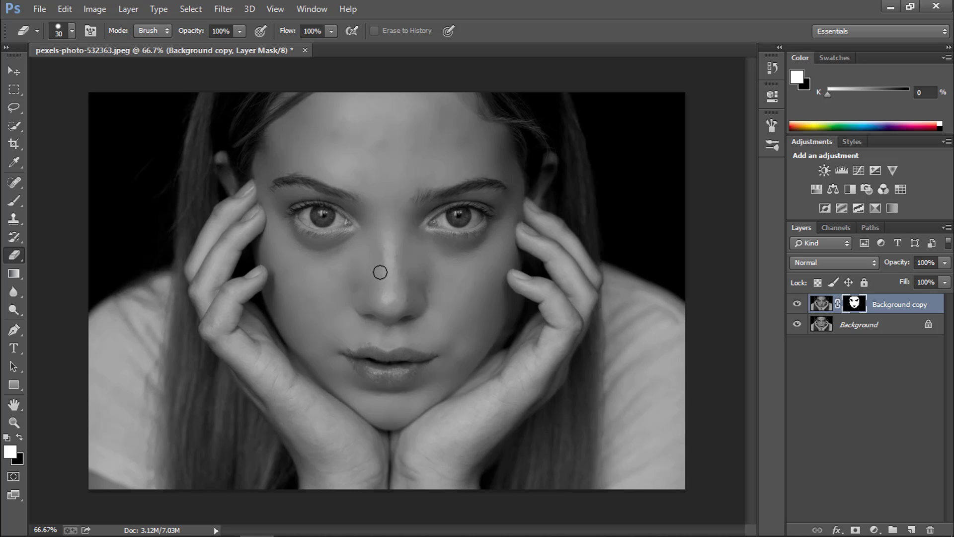
Soften the rough skin beneath both eyes on the Background copy's image with the Blur tool, using a soft brush enlarged from 10 px at 100% strength.
click(820, 306)
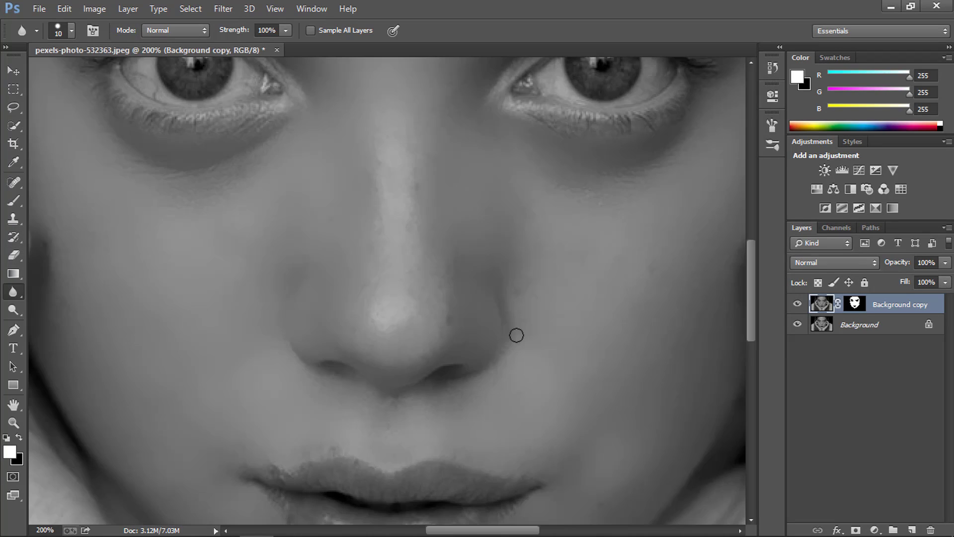
click(15, 183)
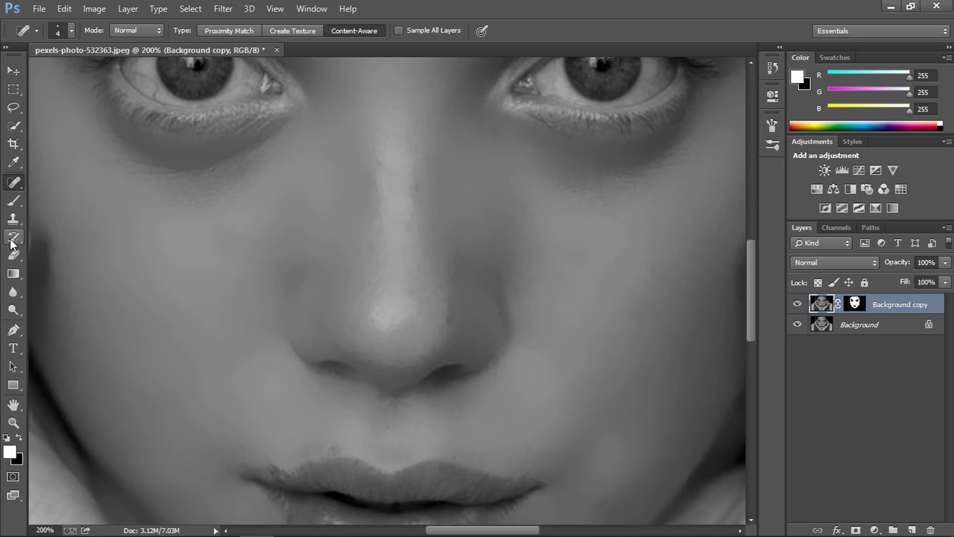
click(13, 290)
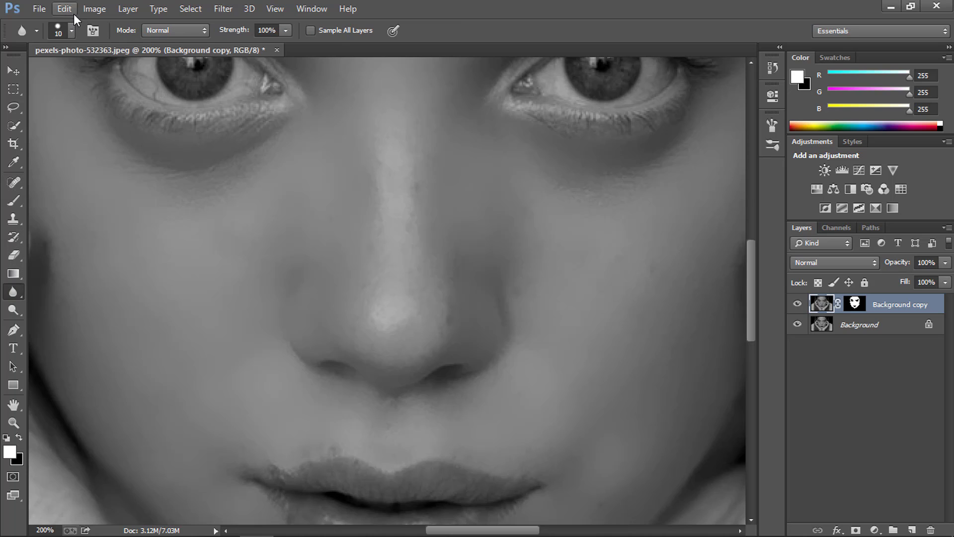
click(72, 30)
click(118, 141)
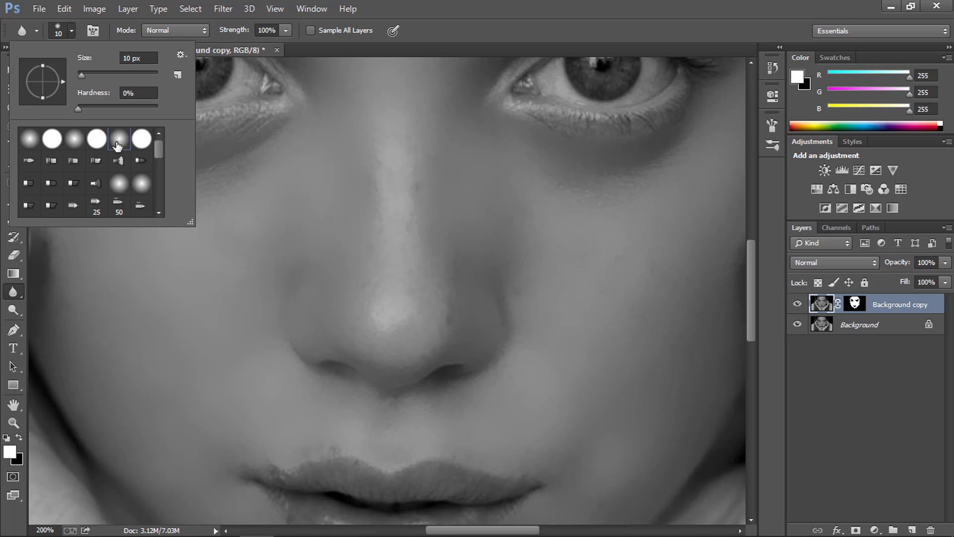
click(72, 30)
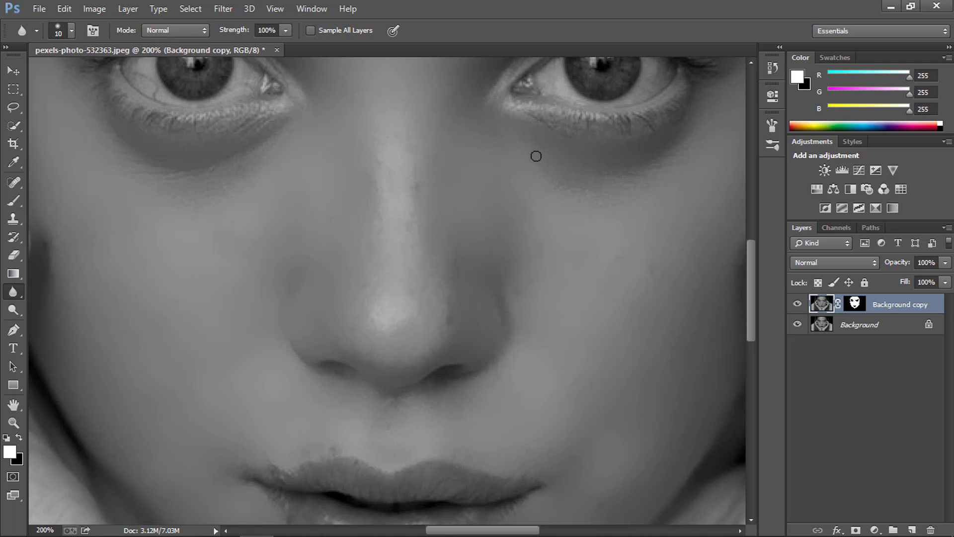
key(bracketright)
key(bracketright)
Heal the spots beside the right nostril, on the right cheek and around the mouth with an 8 px Content-Aware Spot Healing Brush.
click(14, 182)
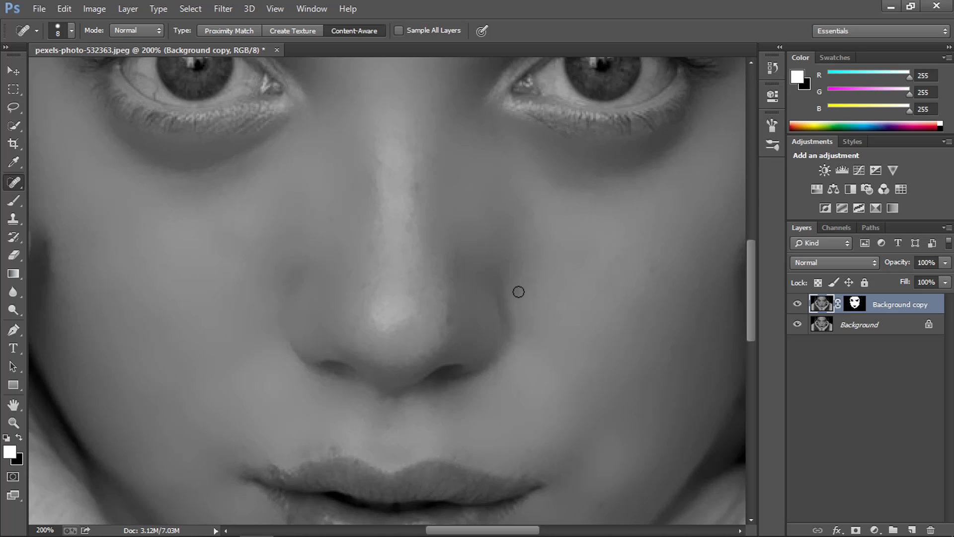
click(516, 292)
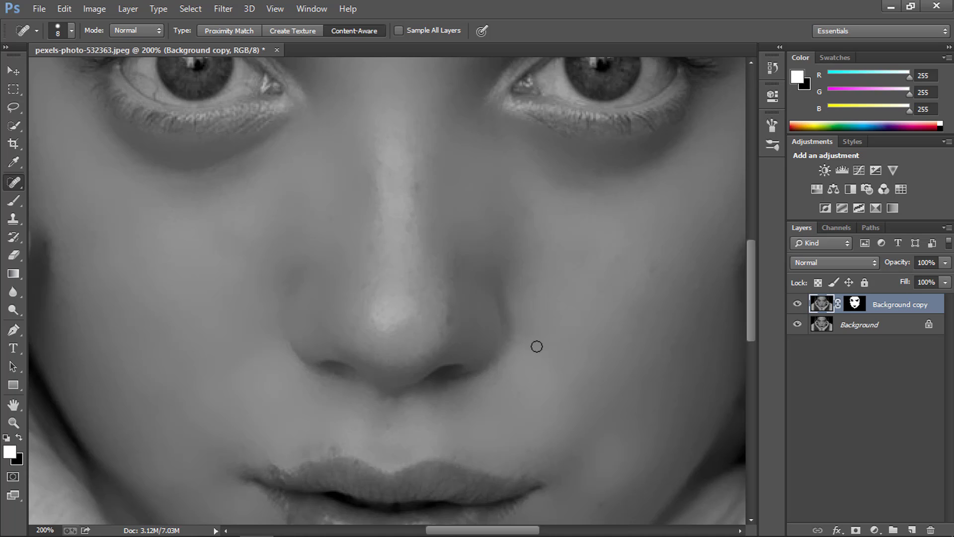
click(616, 260)
scroll(337, 415, down, 2)
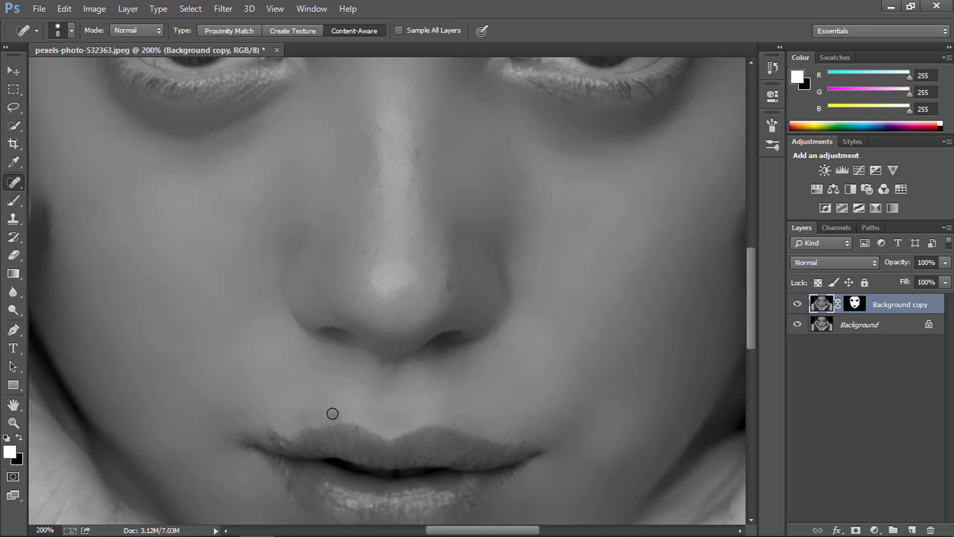
scroll(392, 416, down, 2)
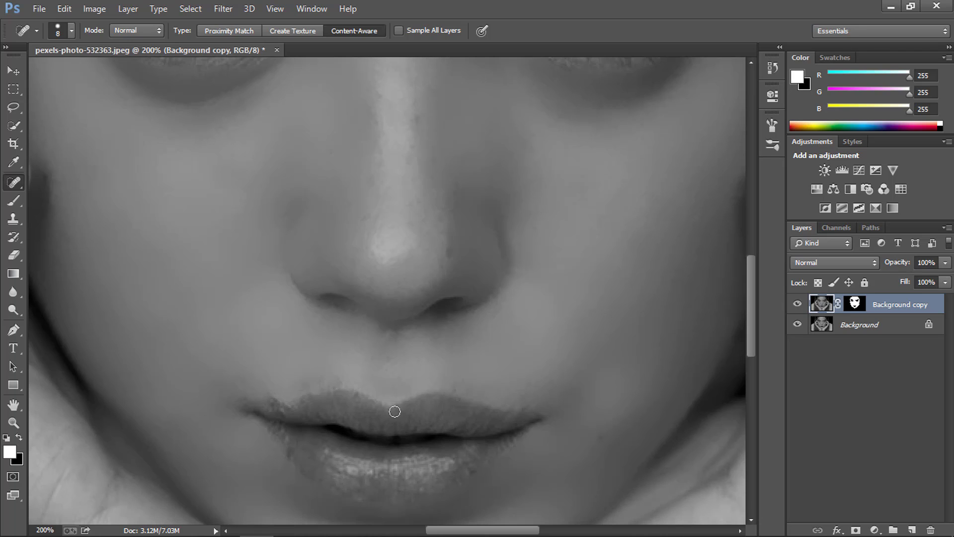
click(306, 386)
scroll(280, 391, down, 2)
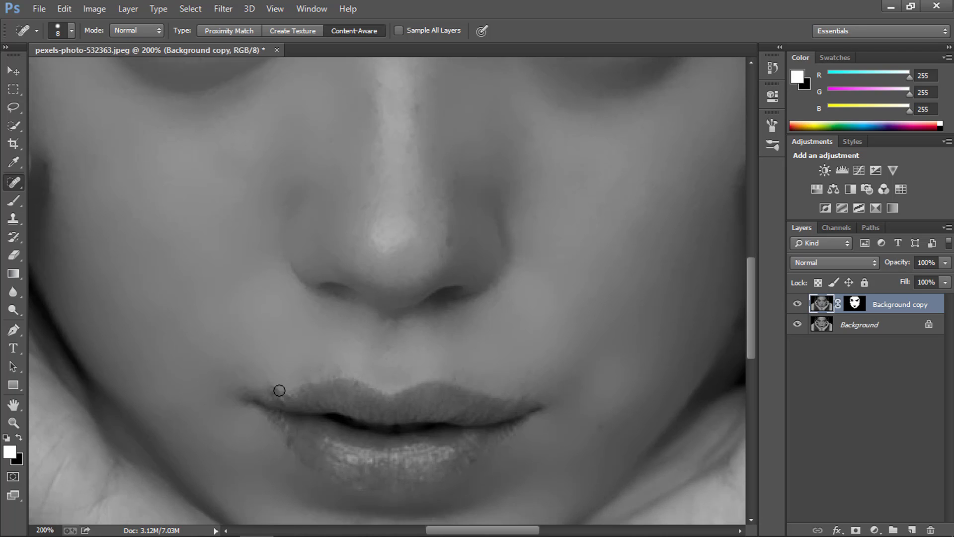
click(601, 406)
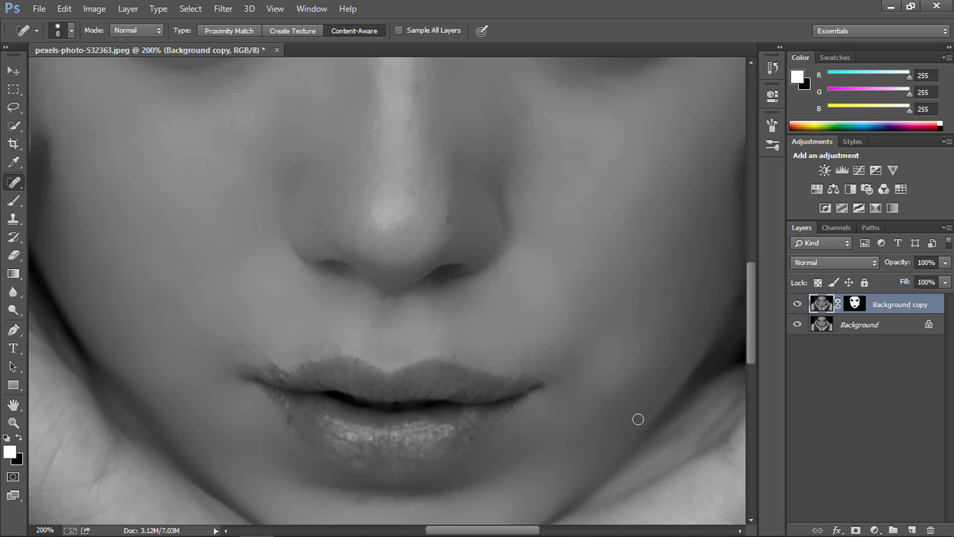
Heal the small dark spots along the nose's bridge and sides and just above the upper lip.
scroll(366, 317, up, 7)
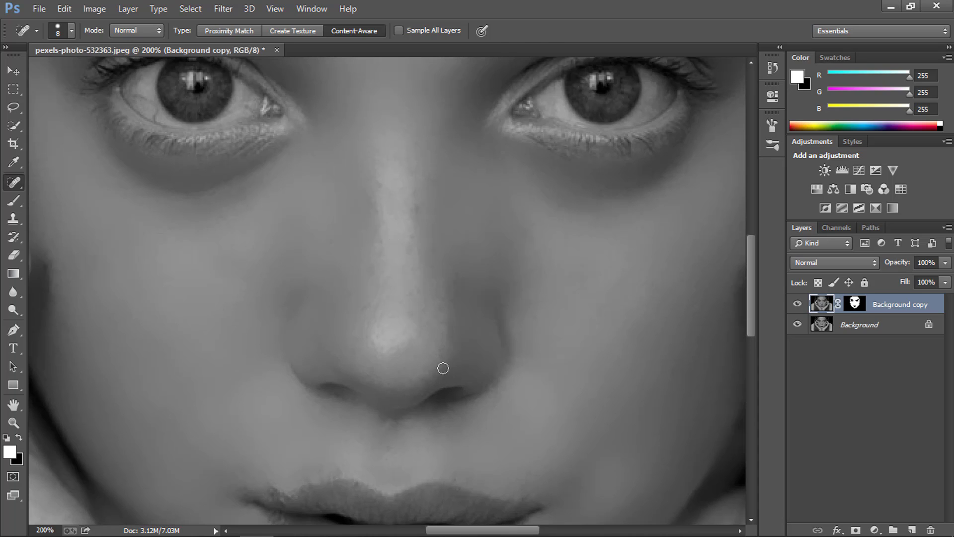
click(443, 335)
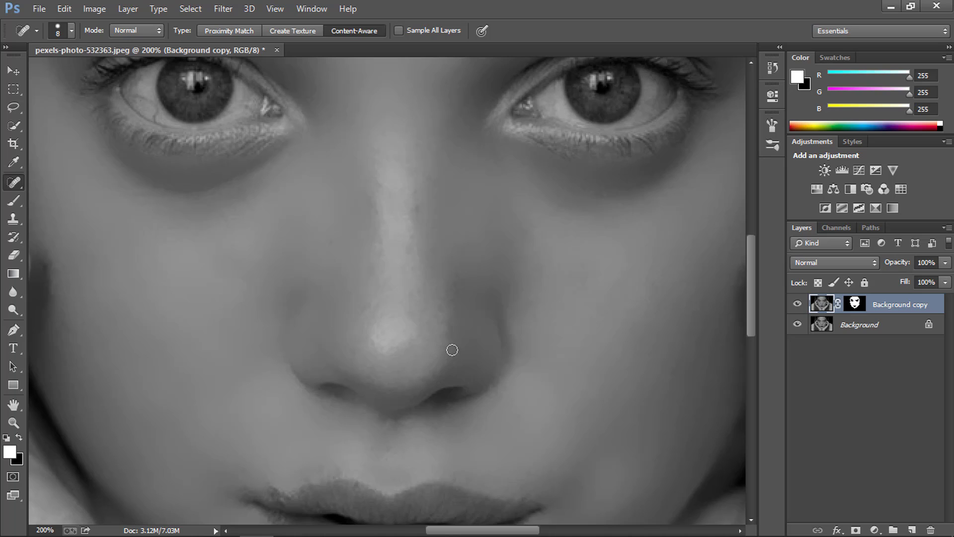
click(417, 210)
click(408, 251)
click(368, 305)
click(379, 255)
scroll(452, 289, down, 3)
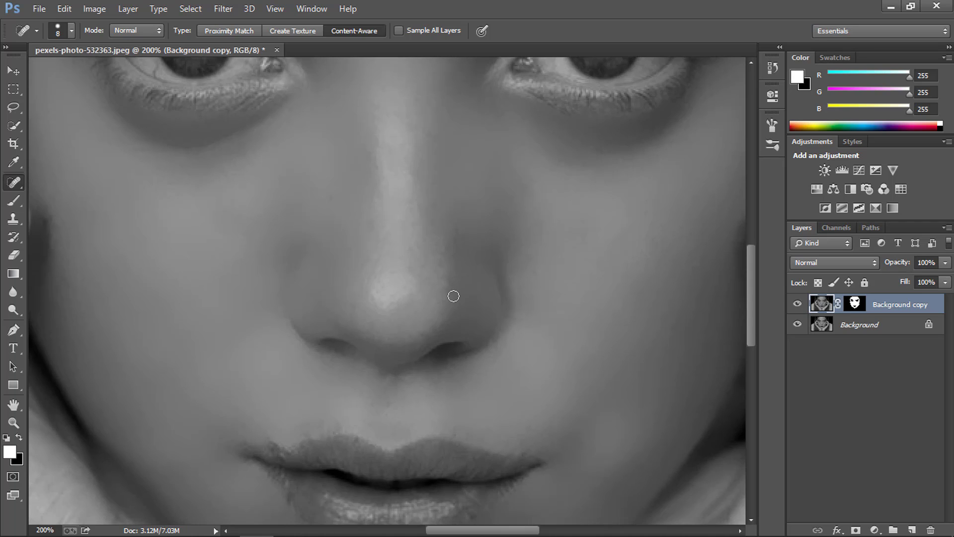
click(390, 379)
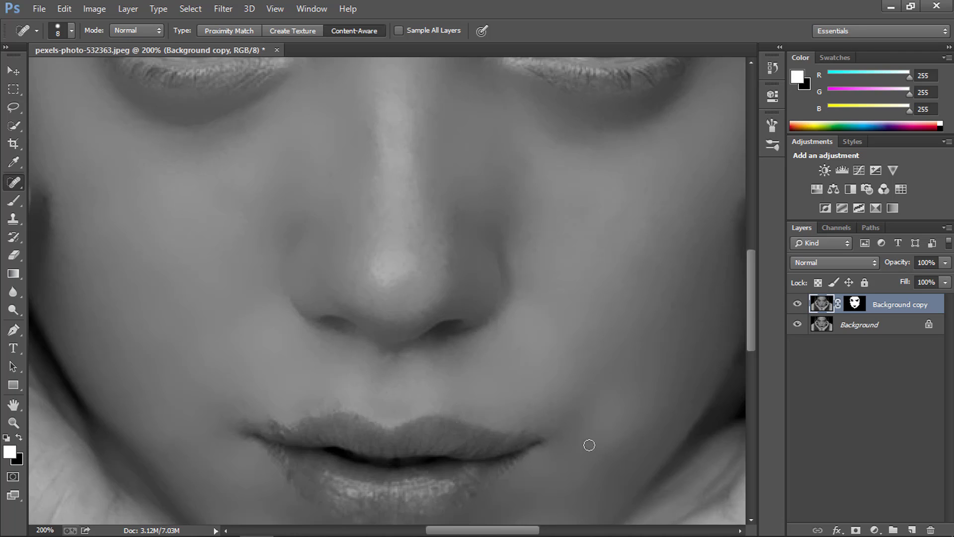
Enlarge the Spot Healing Brush to 25 px and heal the uneven patch on the upper left of the forehead.
scroll(294, 409, up, 10)
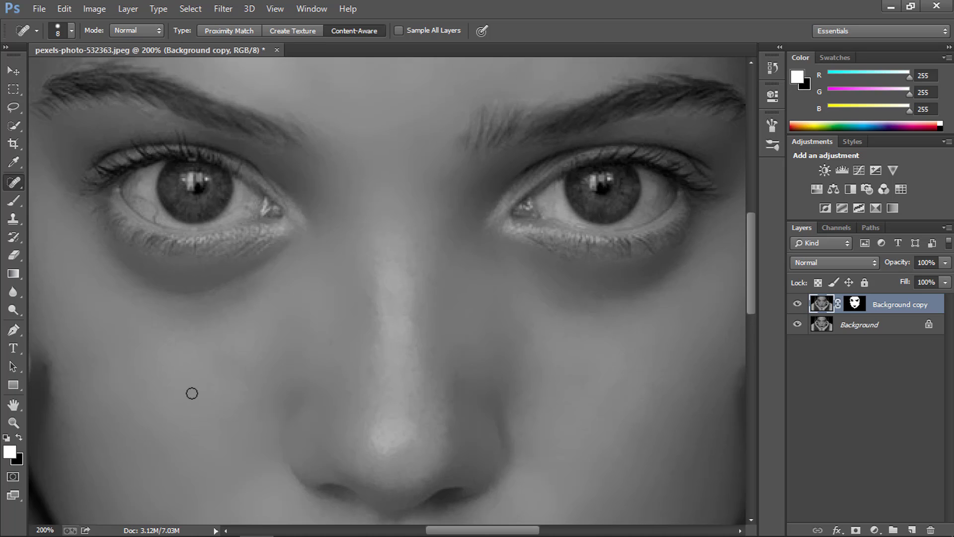
scroll(394, 309, up, 10)
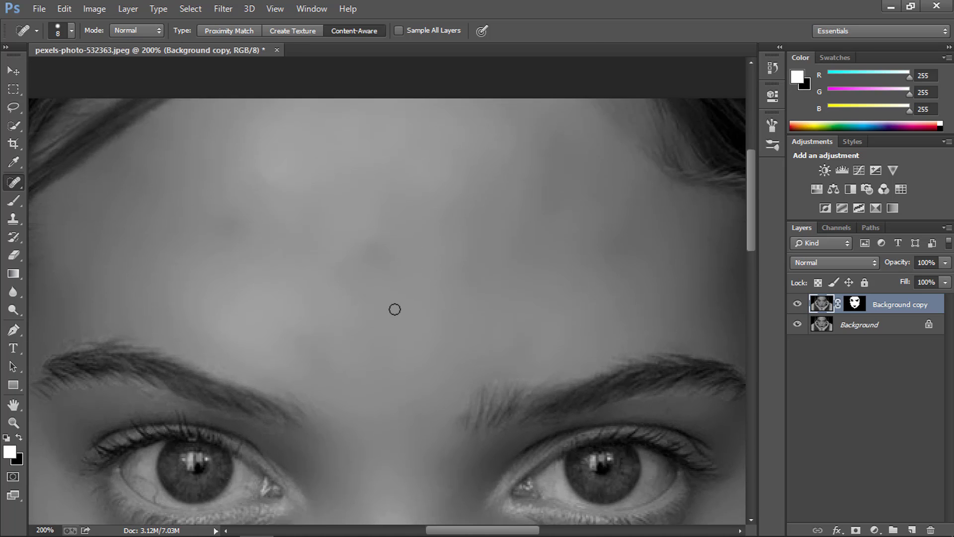
key(bracketright)
key(bracketright)
key(bracketright)
key(bracketright)
key(bracketright)
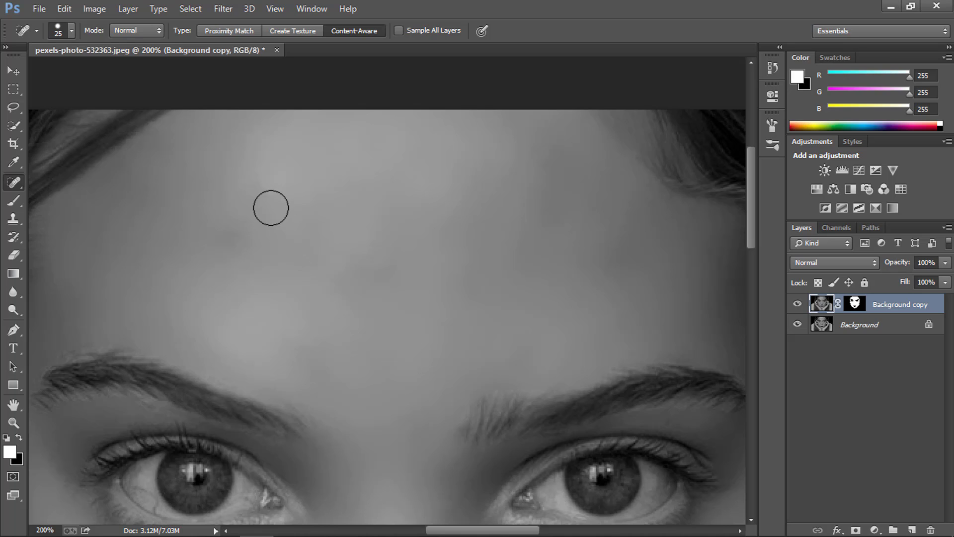
click(262, 190)
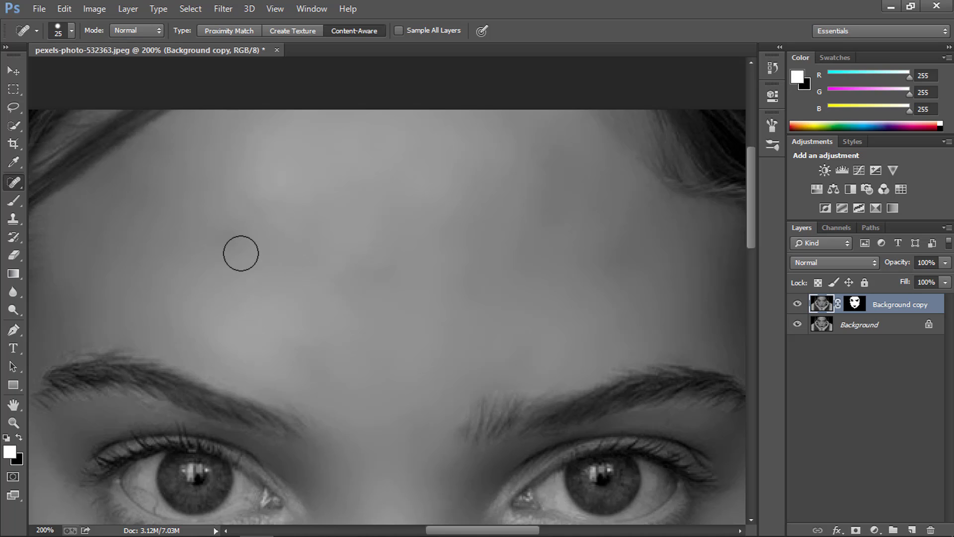
scroll(340, 326, down, 3)
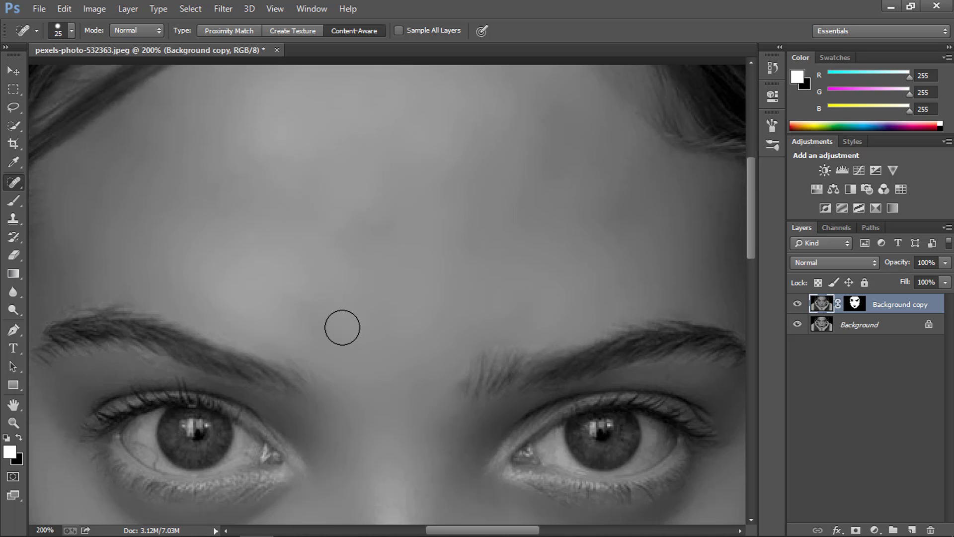
scroll(300, 343, down, 3)
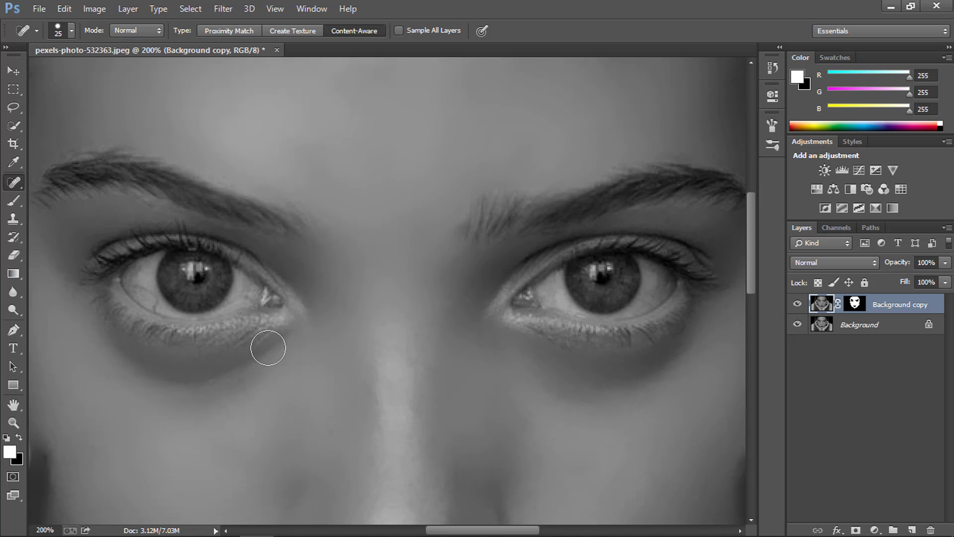
scroll(233, 359, down, 1)
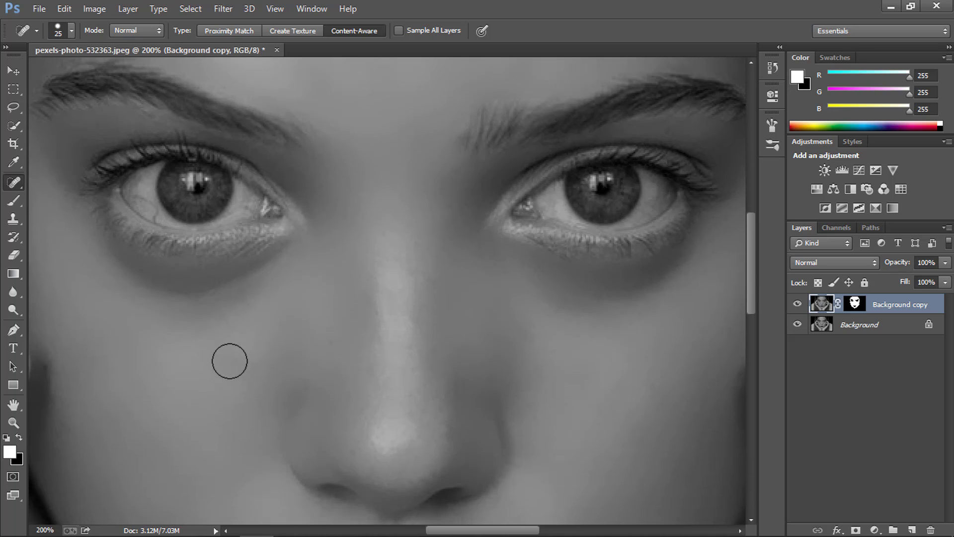
Add 0.90% Gaussian, monochromatic noise to the Background copy's image with the Add Noise filter.
key(ctrl+minus)
key(ctrl+minus)
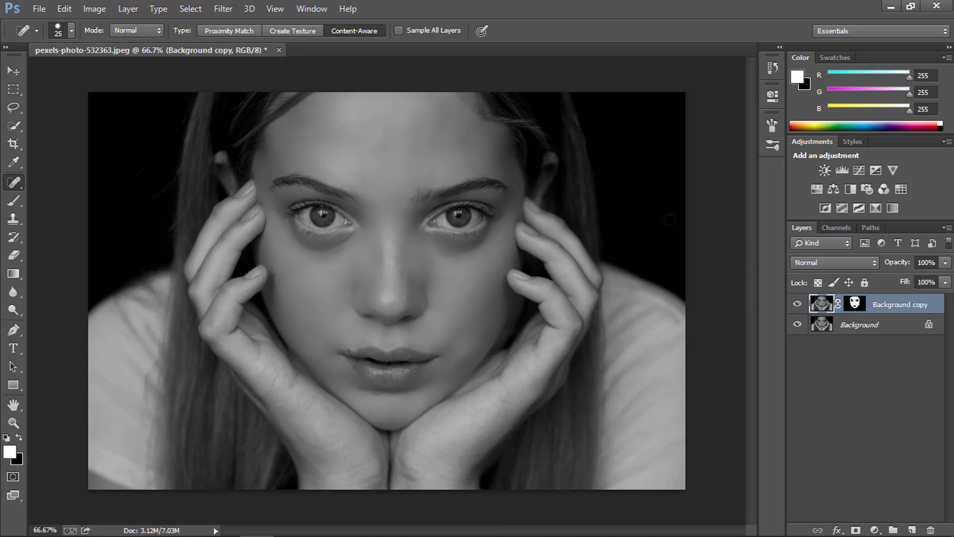
click(221, 10)
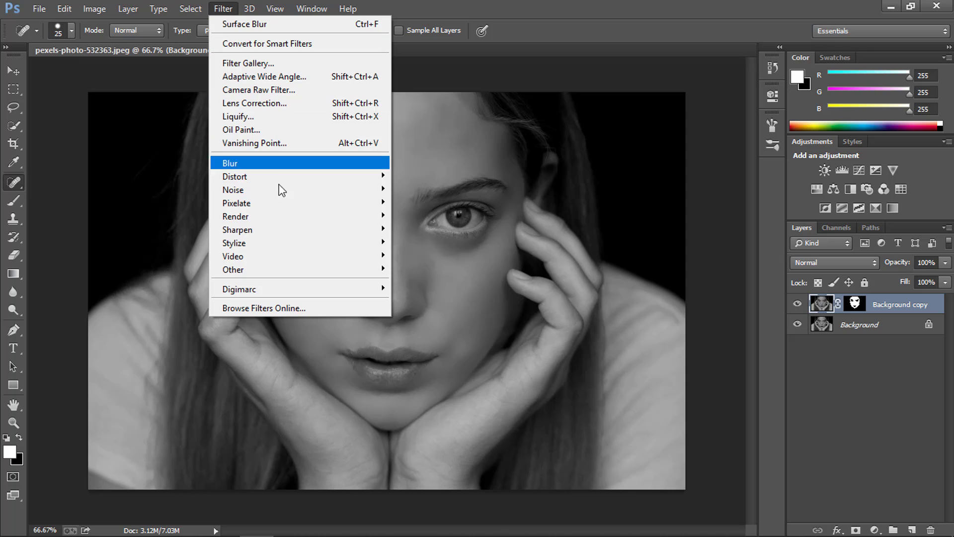
mouse_move(293, 198)
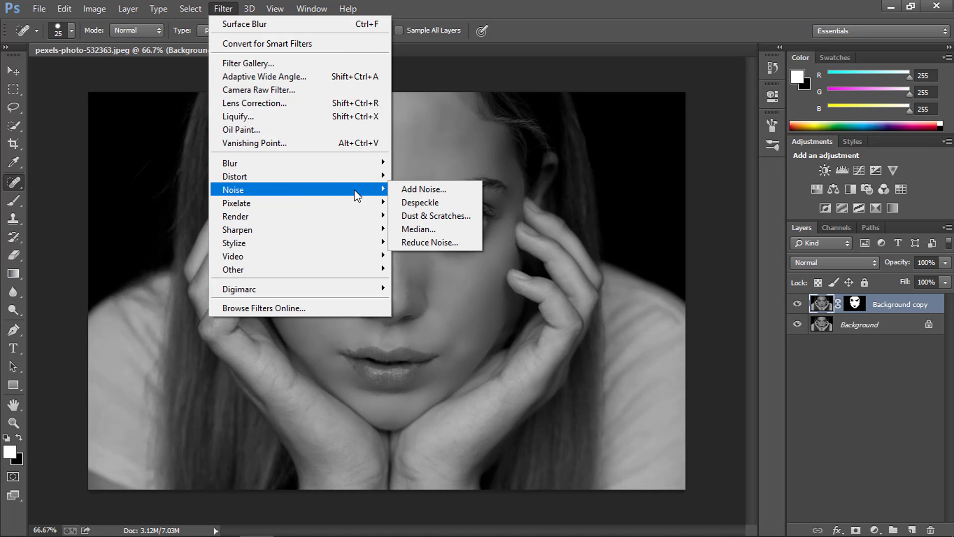
click(426, 192)
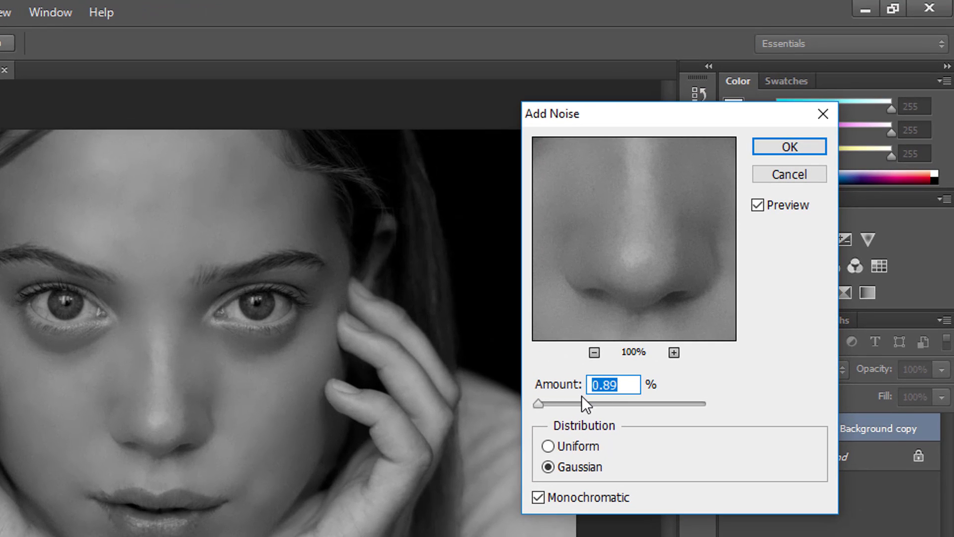
drag(627, 388, 599, 388)
text(90)
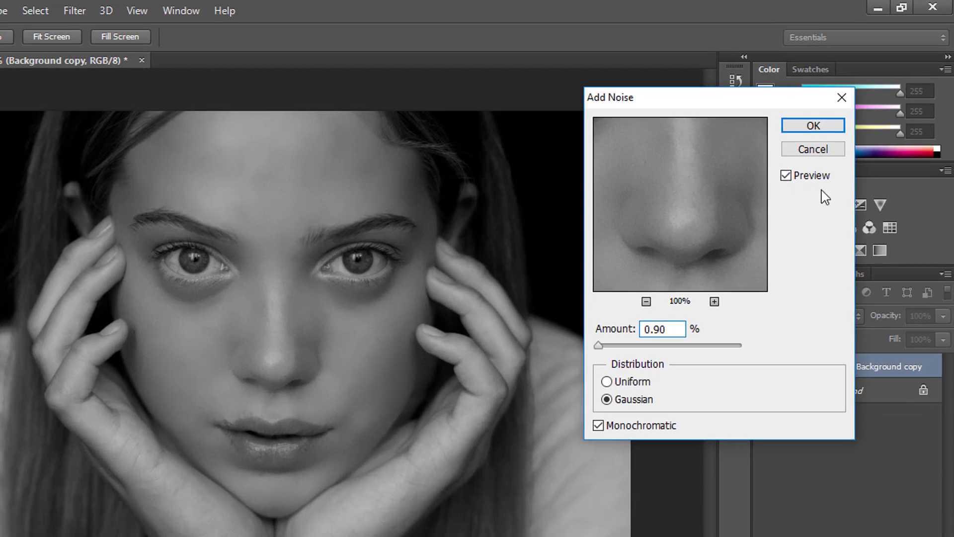
click(836, 104)
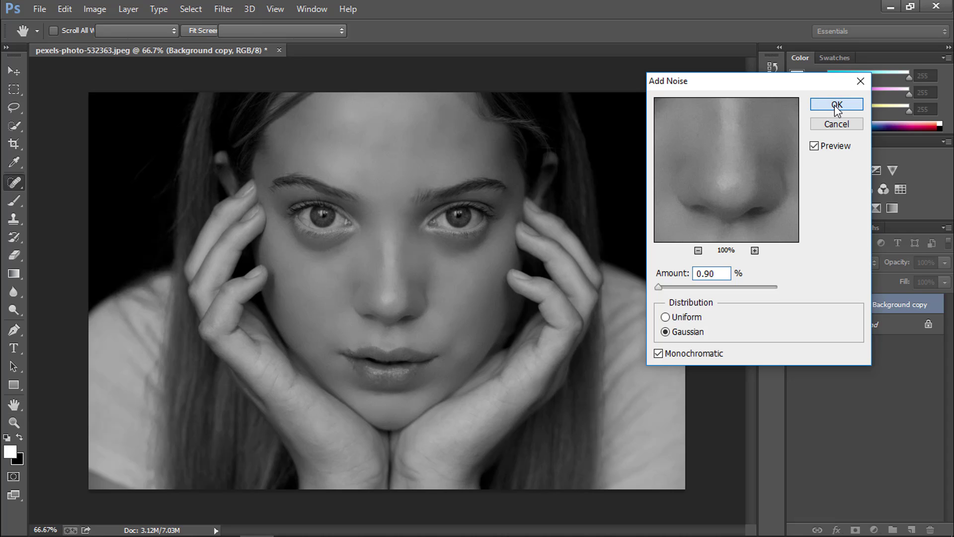
Inspect the face up close, and compare the portrait before and after retouching by toggling the Background copy layer's visibility twice.
key(ctrl+plus)
key(ctrl+plus)
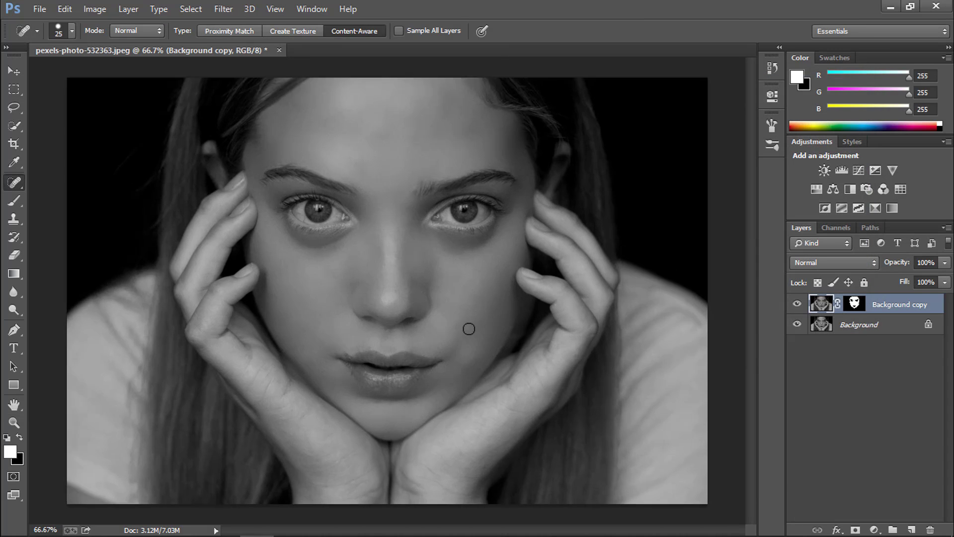
key(ctrl+minus)
key(ctrl+minus)
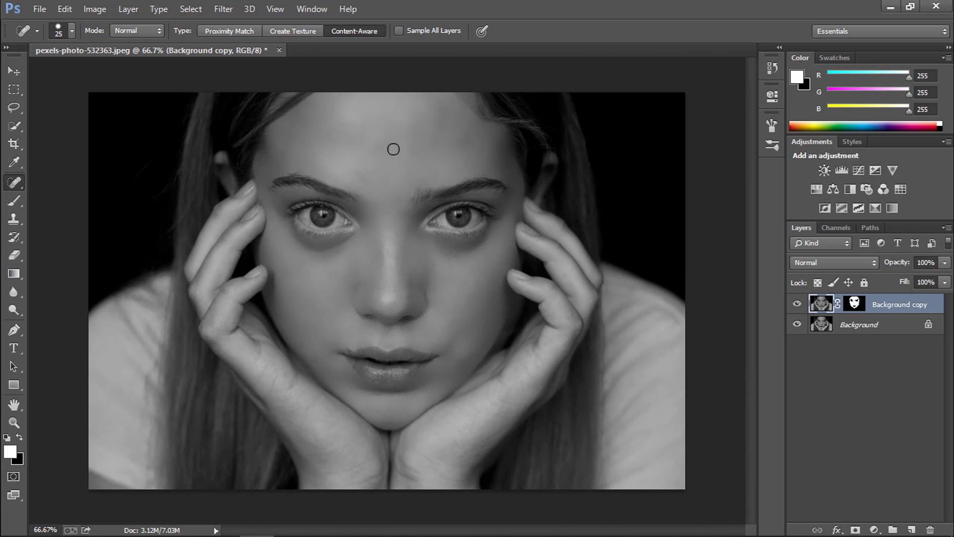
click(798, 305)
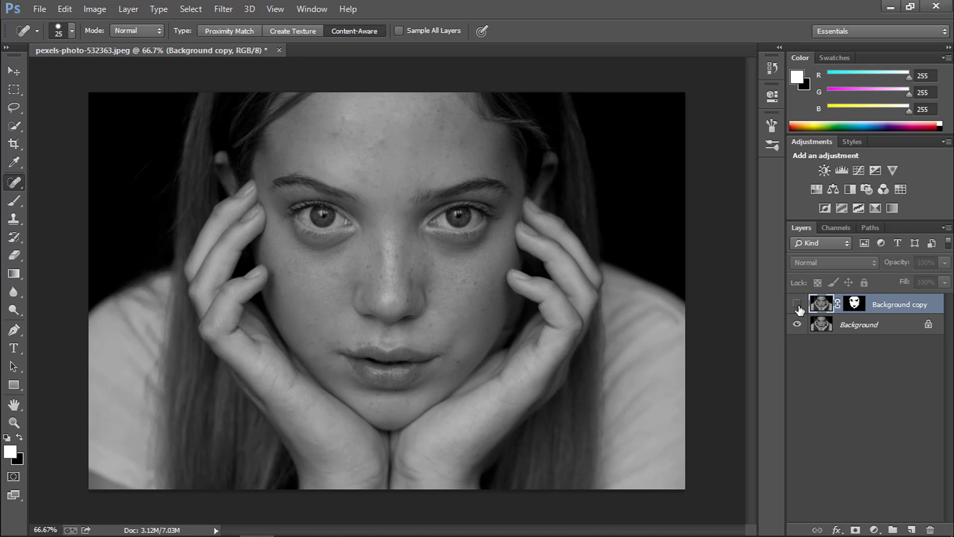
click(797, 305)
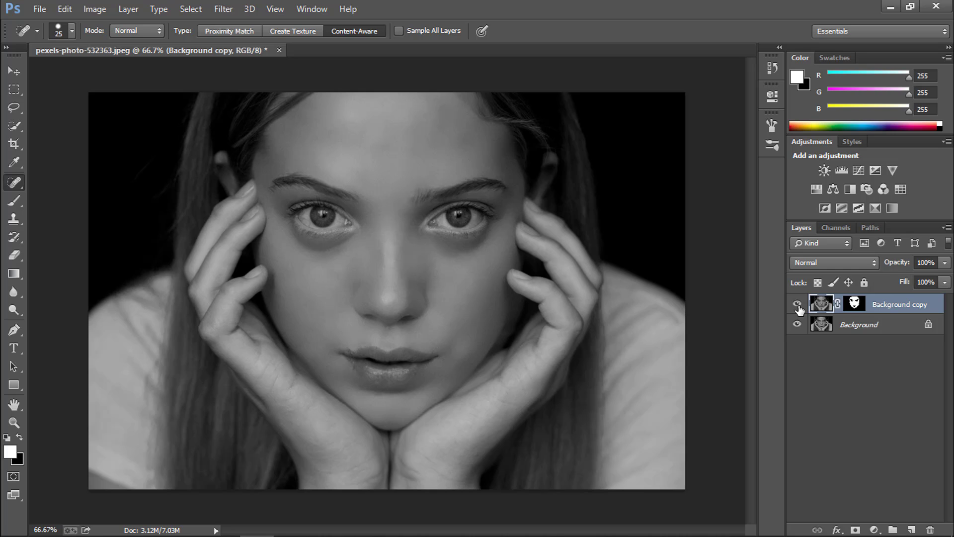
click(797, 304)
click(797, 304)
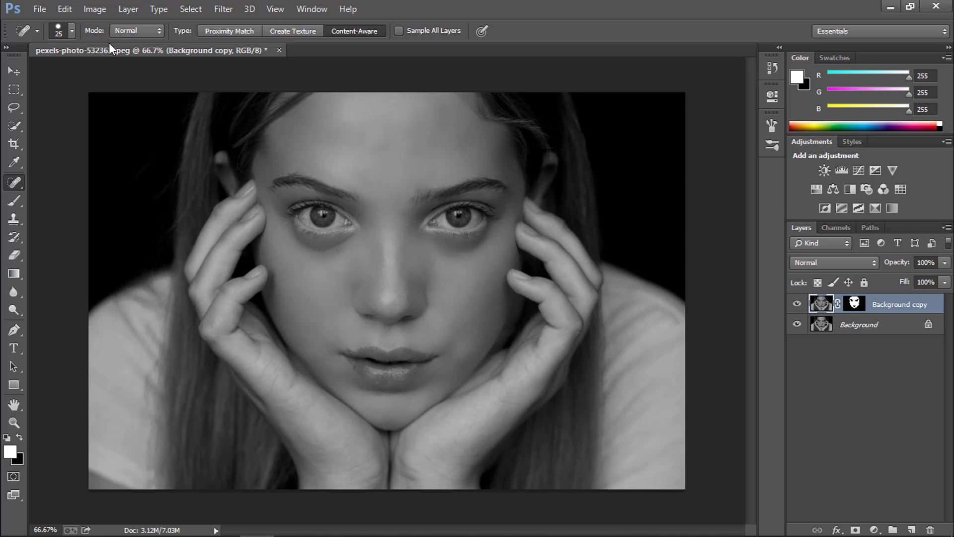